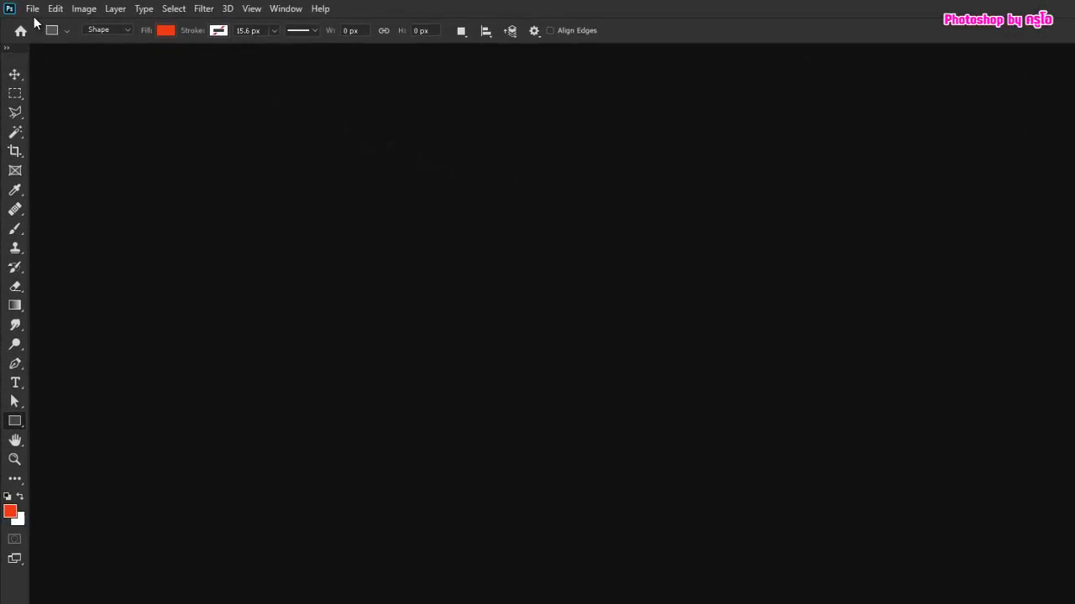
- Open Contact Sheet II and set the RamDisk (Z:) photo folder as the source images
left_click(27, 8)
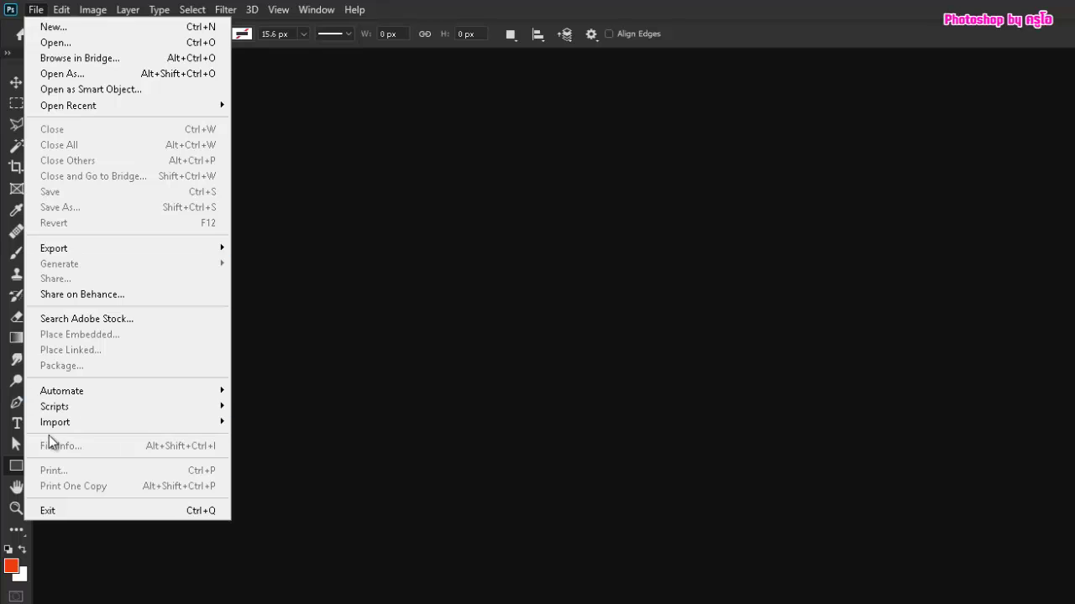
mouse_move(62, 391)
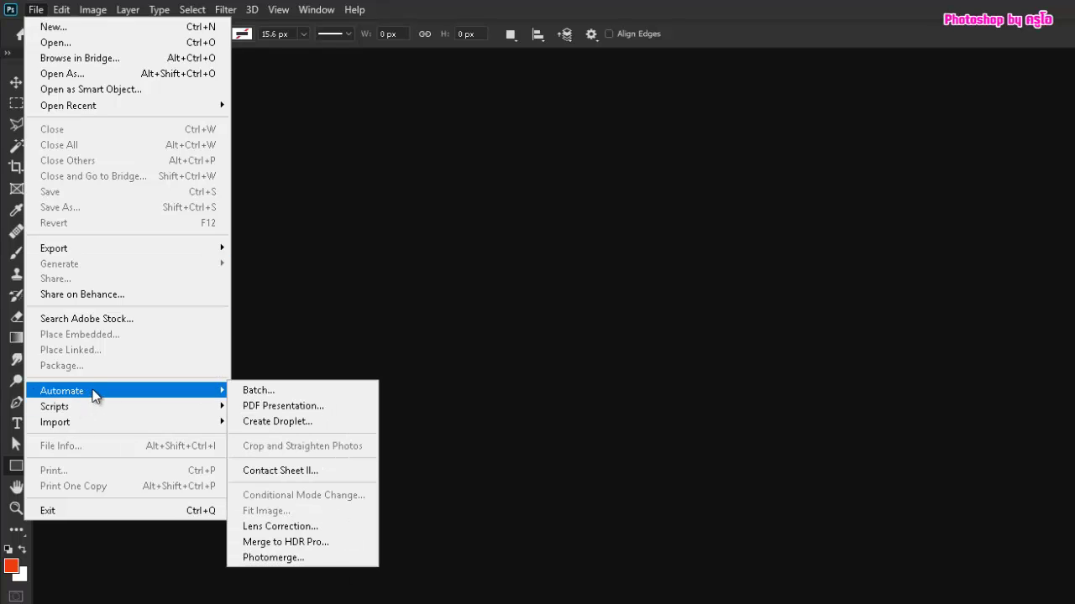
left_click(329, 468)
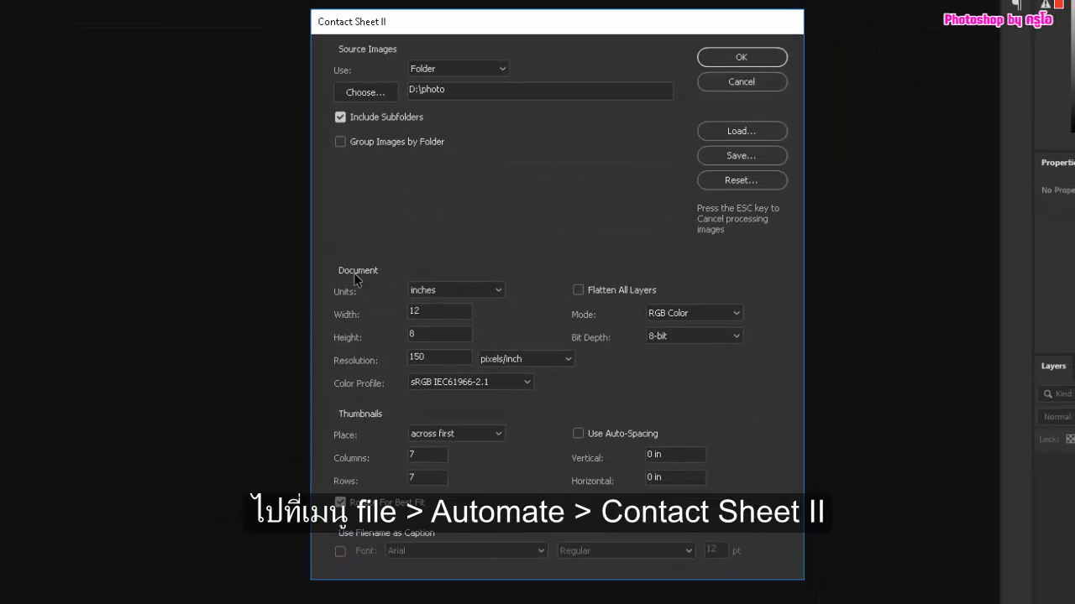
left_click(368, 94)
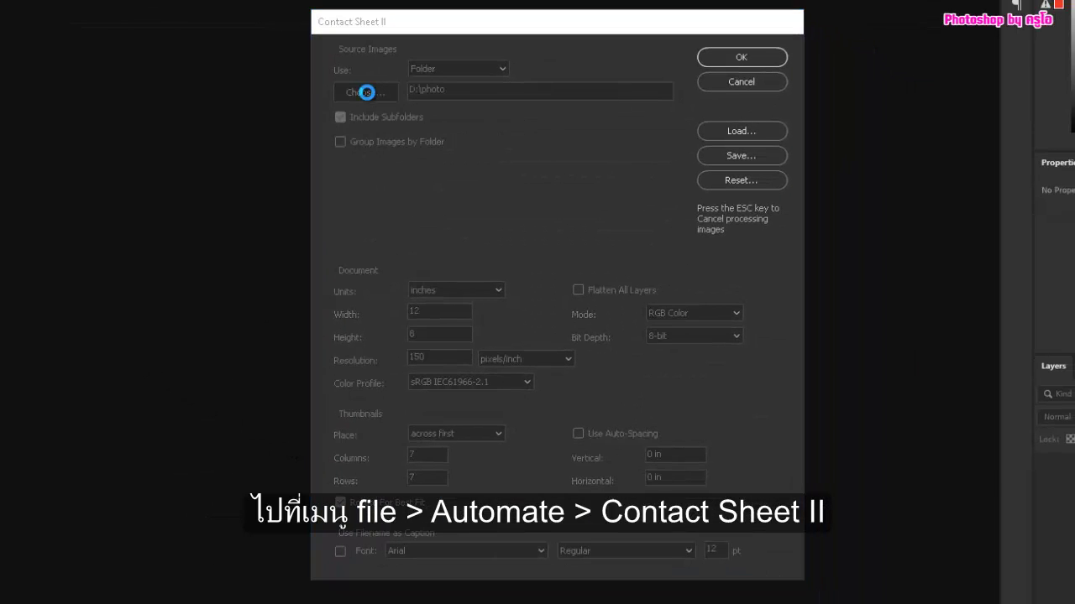
left_click(401, 388)
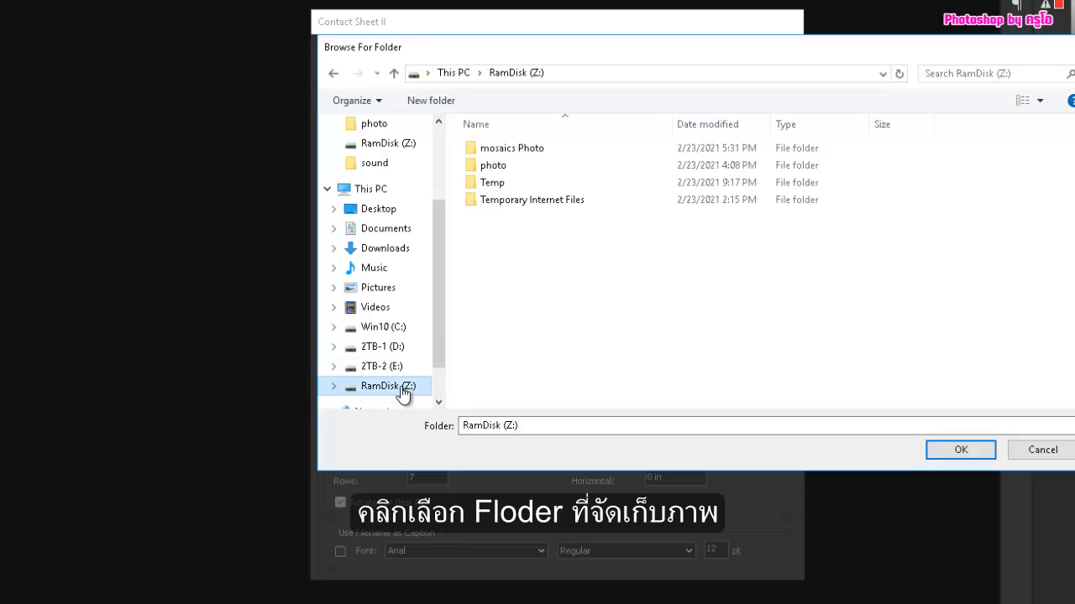
double_click(497, 170)
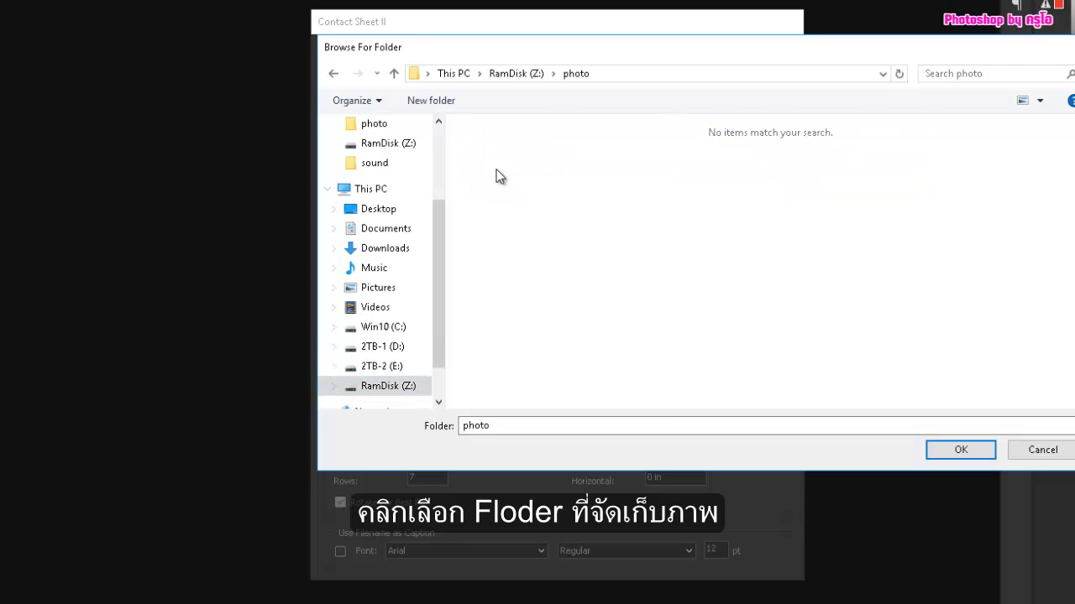
left_click(965, 451)
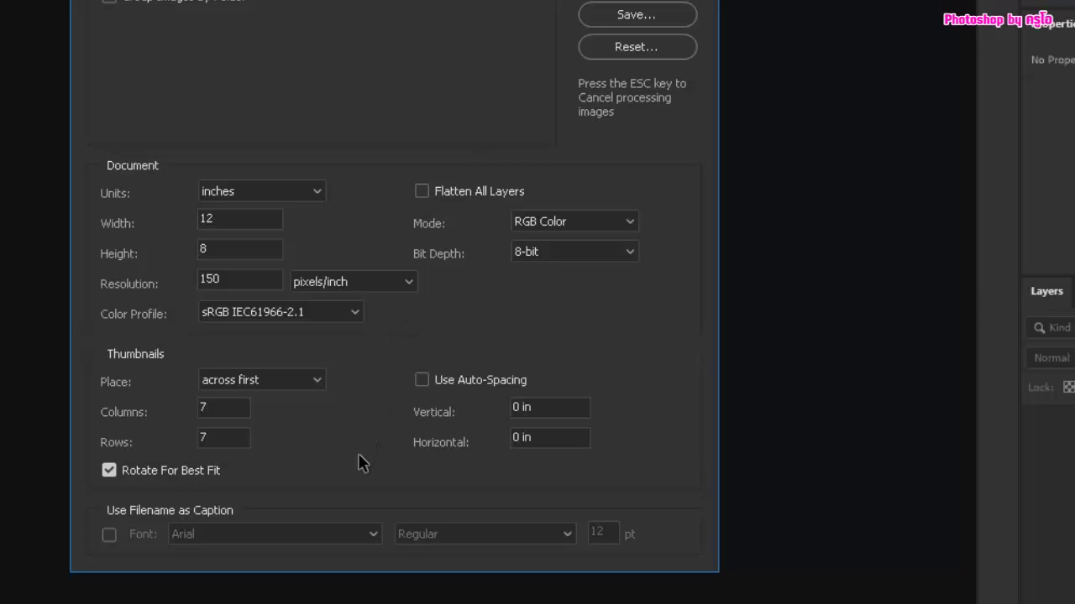
- Set the contact sheet to 6 columns and 6 rows and generate it
double_click(217, 408)
type("6")
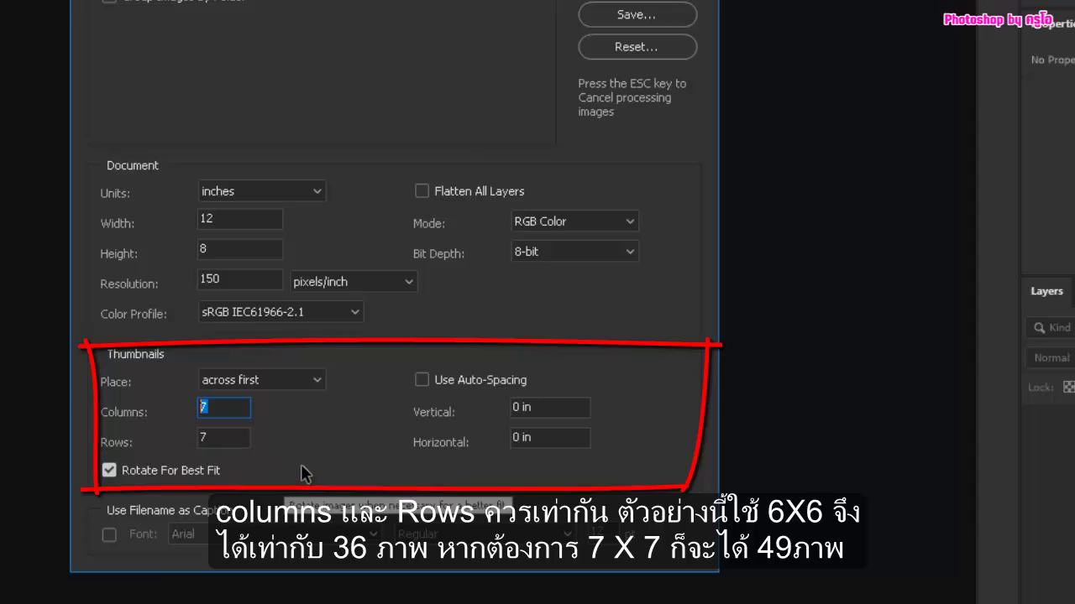
double_click(208, 437)
type("6")
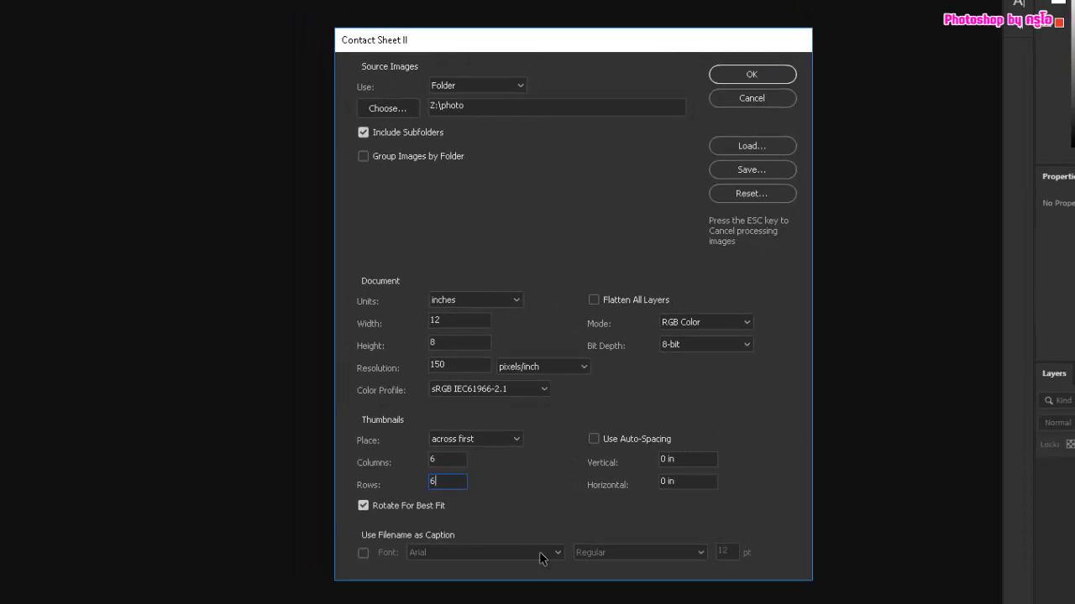
left_click(736, 78)
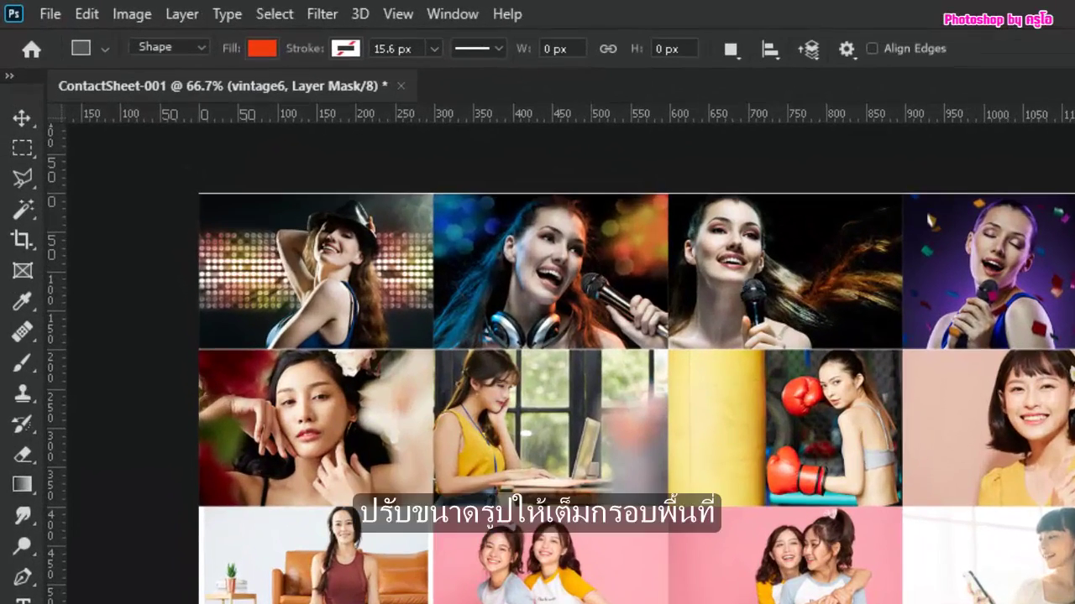
- With the Move tool, unlink layer 510776 from its mask and enlarge the green meadow photo to fill its cell
left_click(21, 116)
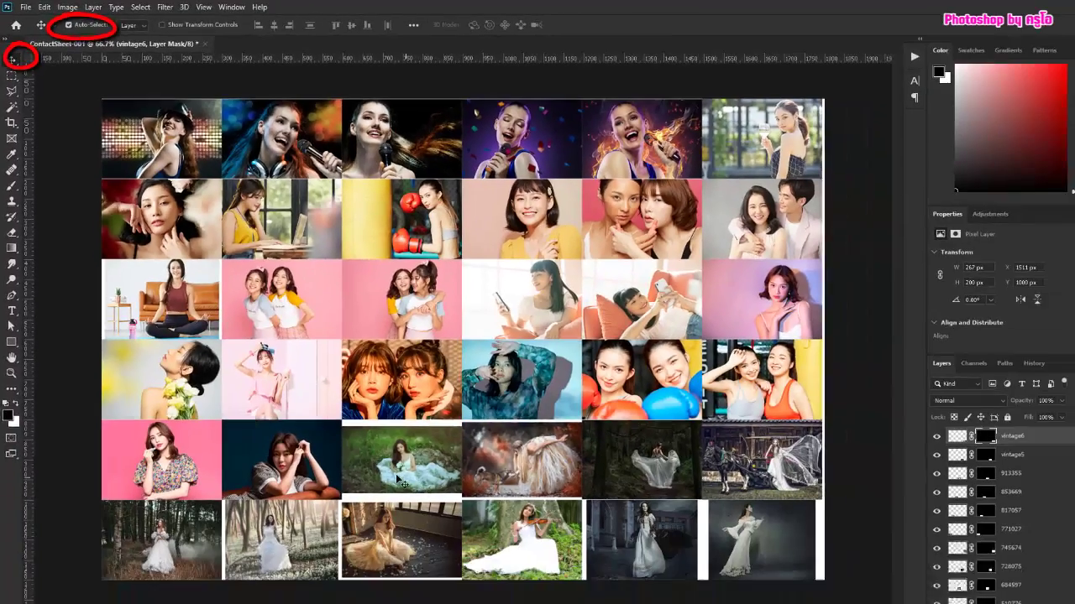
left_click(393, 453)
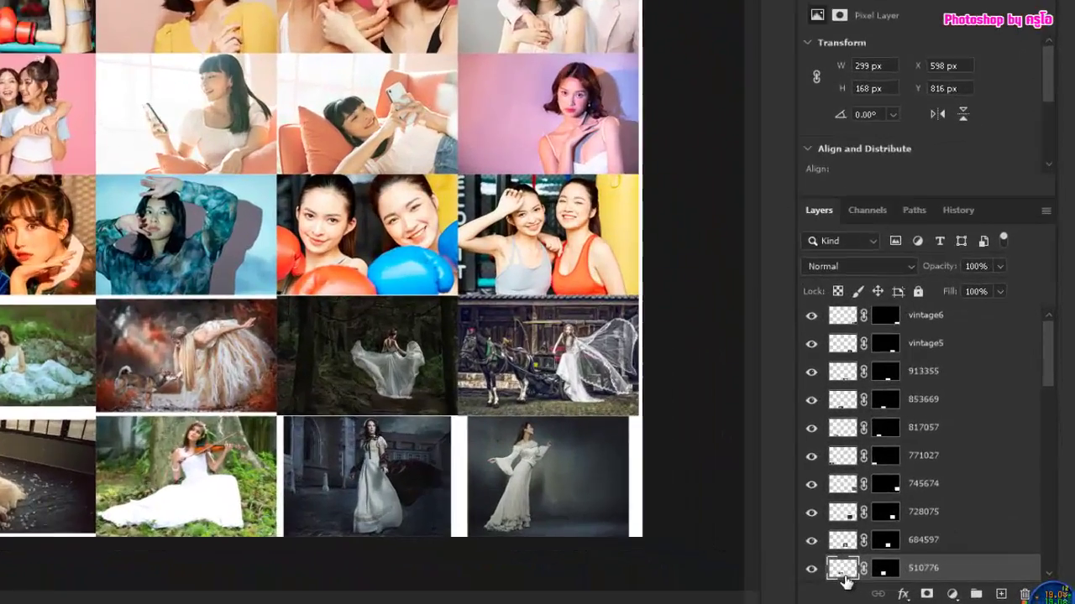
scroll(813, 563, "down", 1)
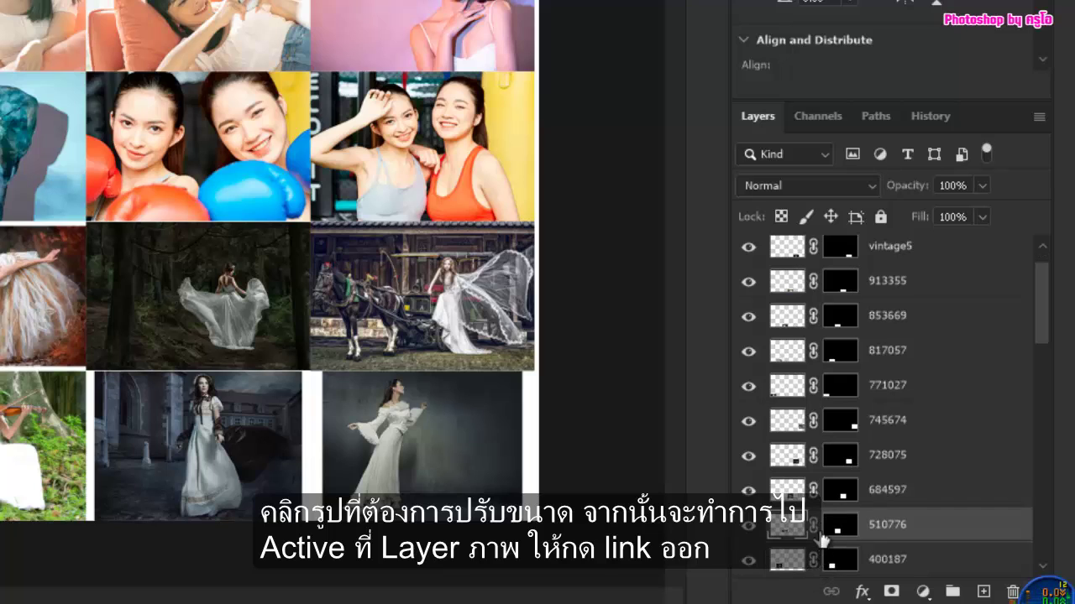
left_click(813, 525)
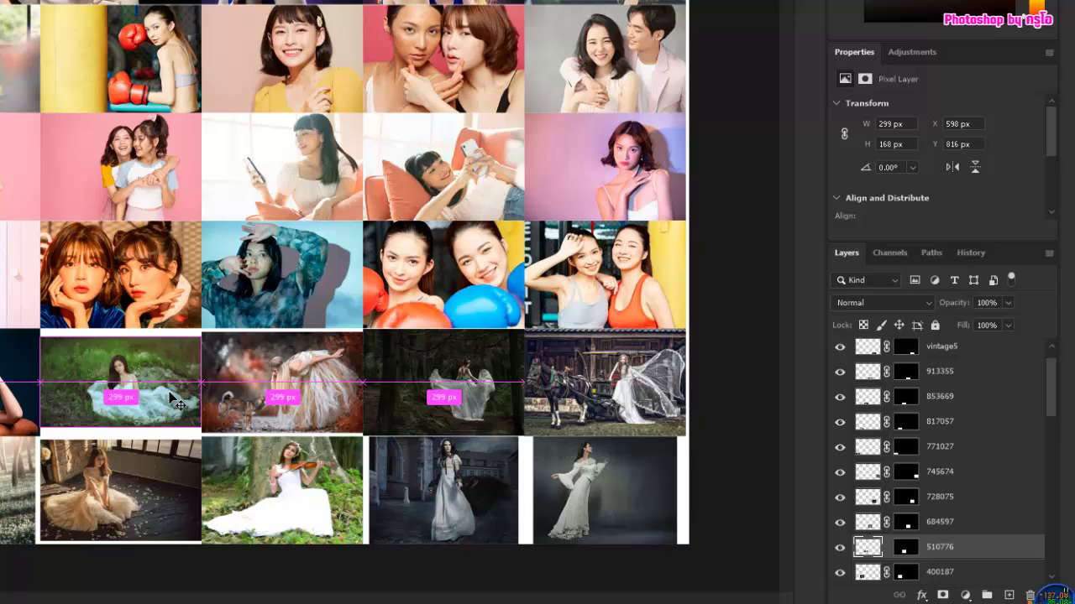
key("ctrl+t")
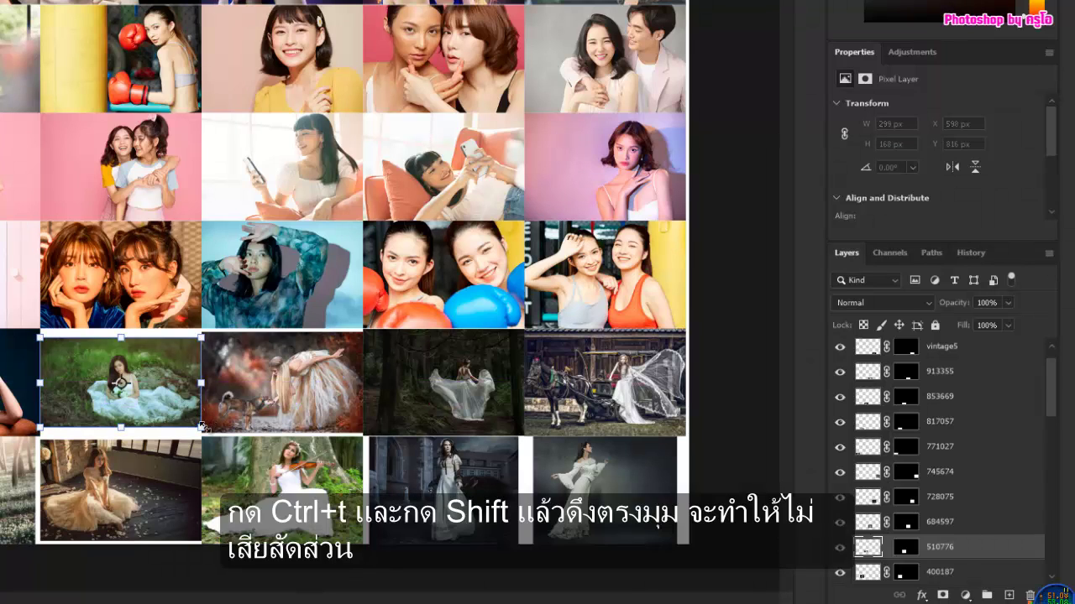
left_click_drag(201, 426, 237, 445)
left_click_drag(37, 334, 4, 314)
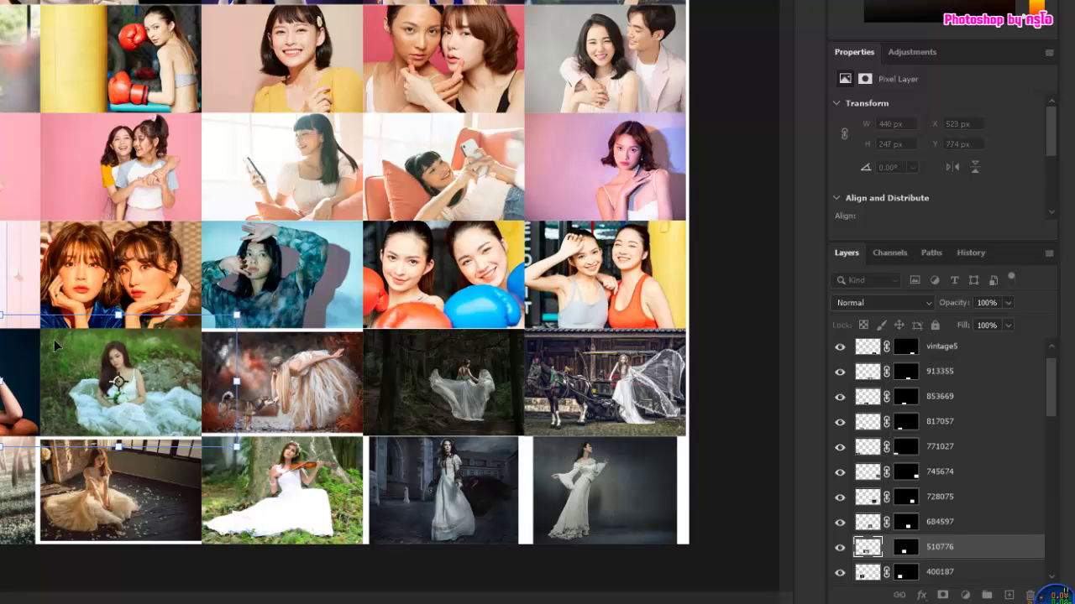
key("Return")
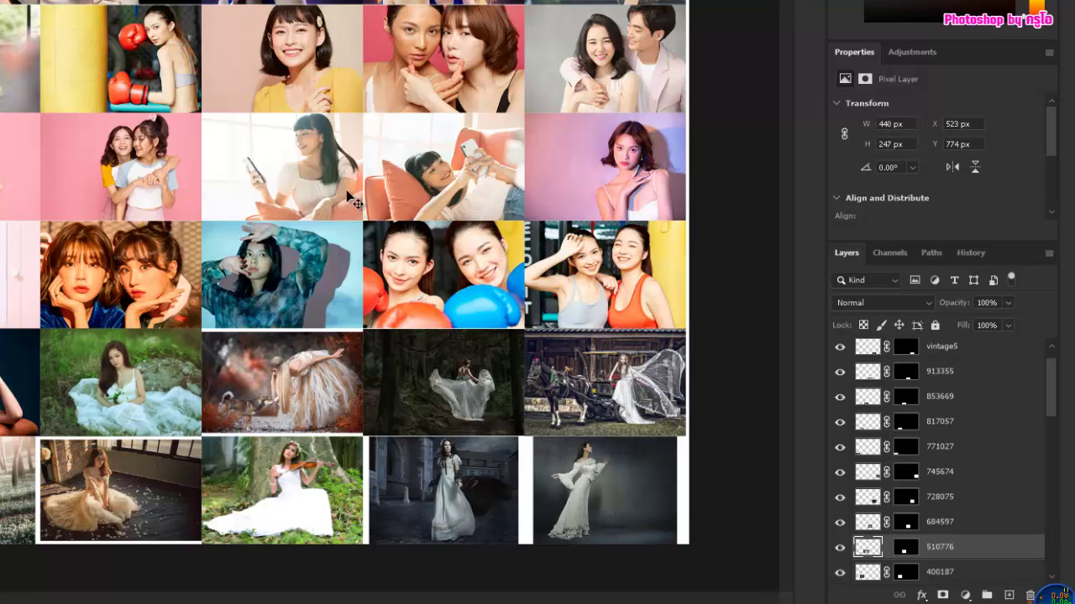
- Unlink layer 853669 from its mask and scale the seated-woman photo up to cover its cell
left_click(140, 504)
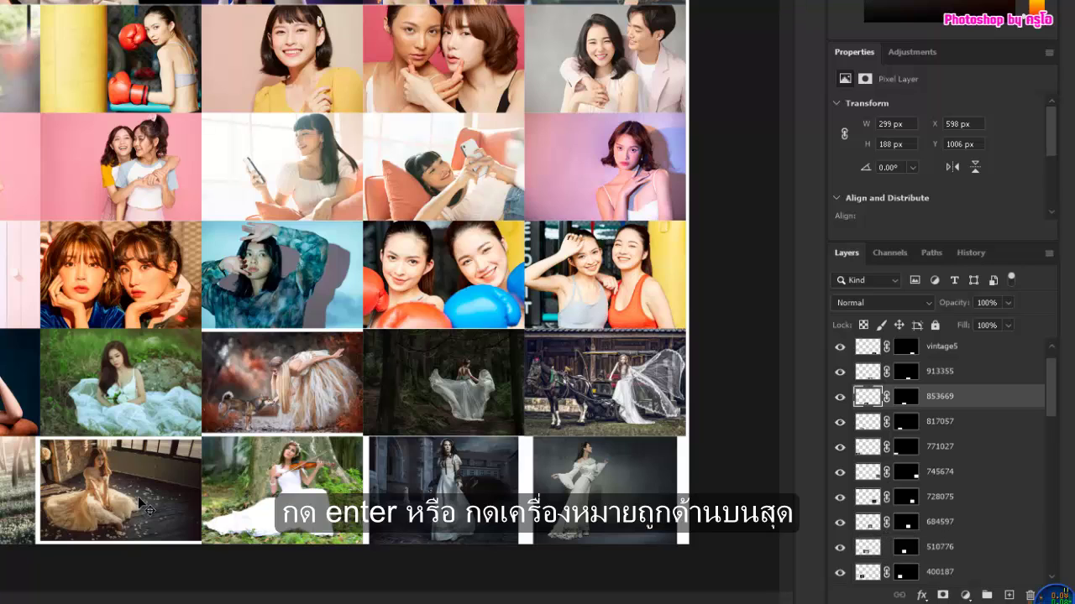
left_click(886, 396)
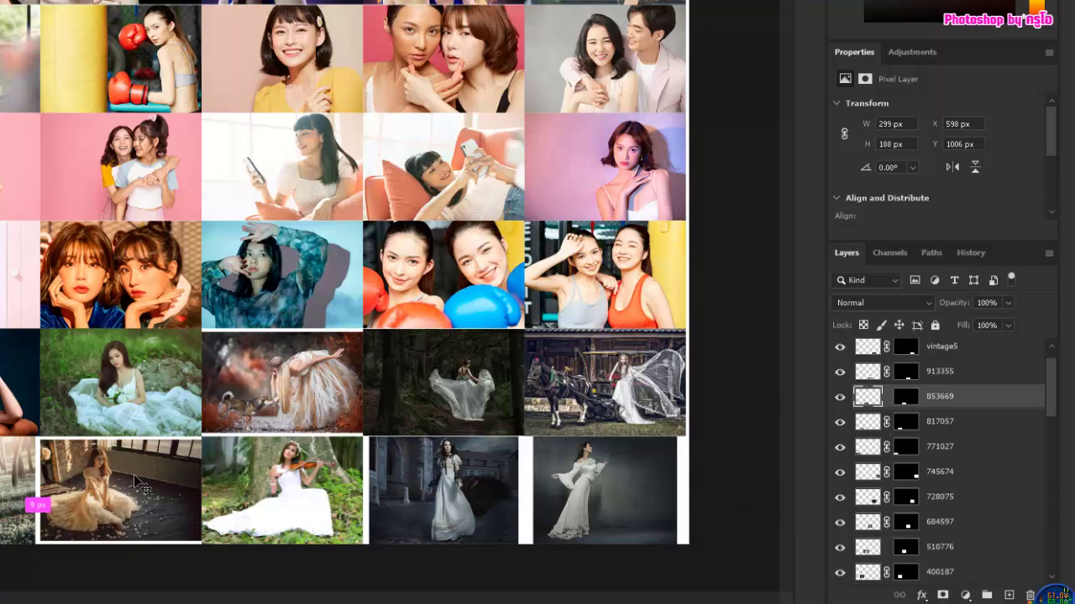
key("ctrl+t")
left_click_drag(39, 442, 10, 410)
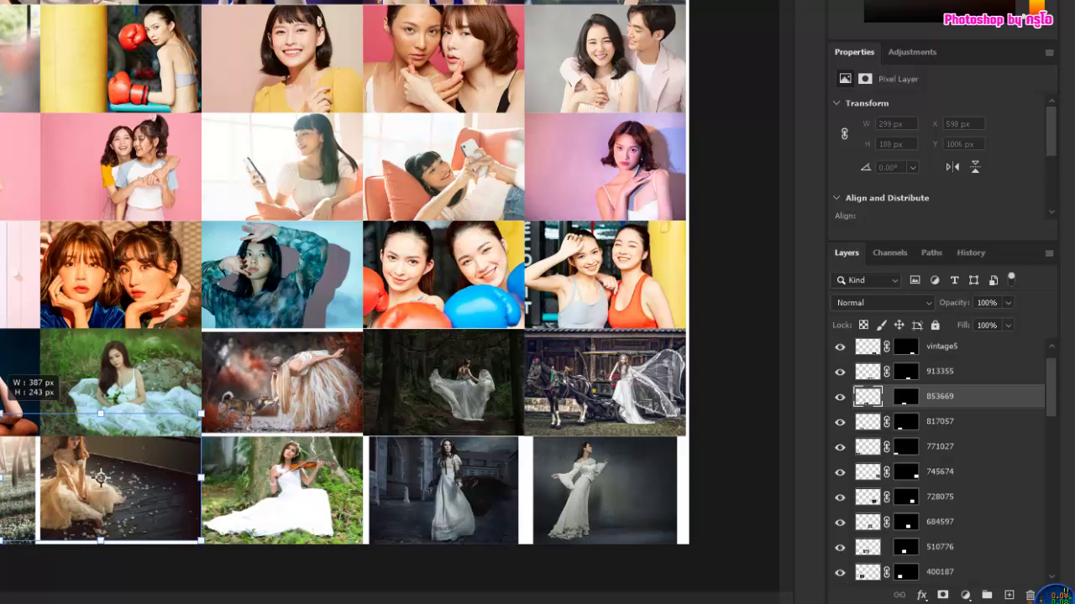
left_click_drag(201, 541, 227, 556)
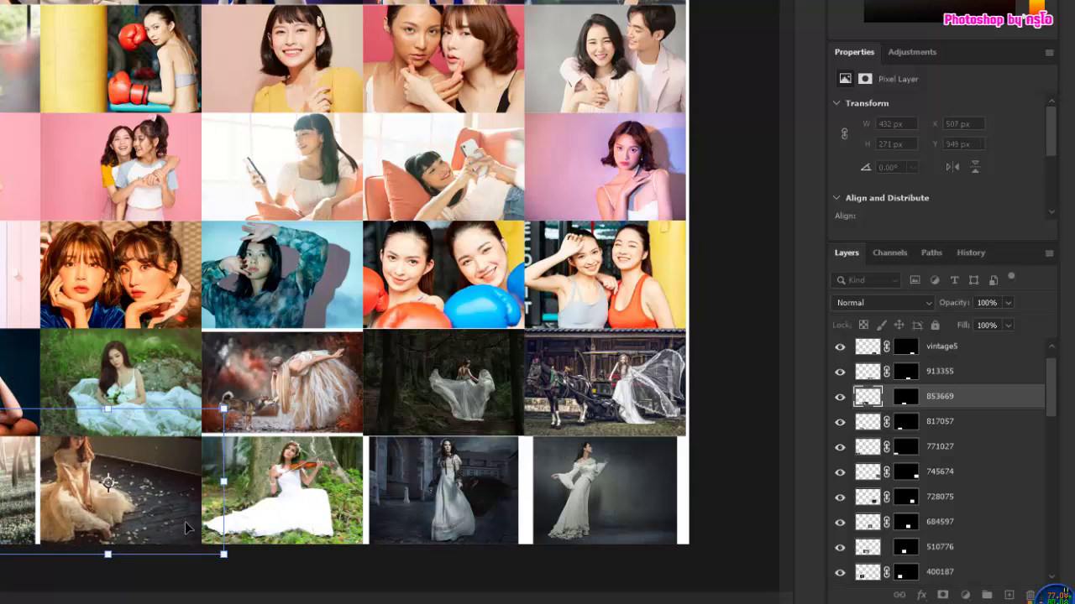
mouse_move(184, 494)
left_mouse_down()
mouse_move(211, 521)
mouse_move(177, 491)
left_mouse_up()
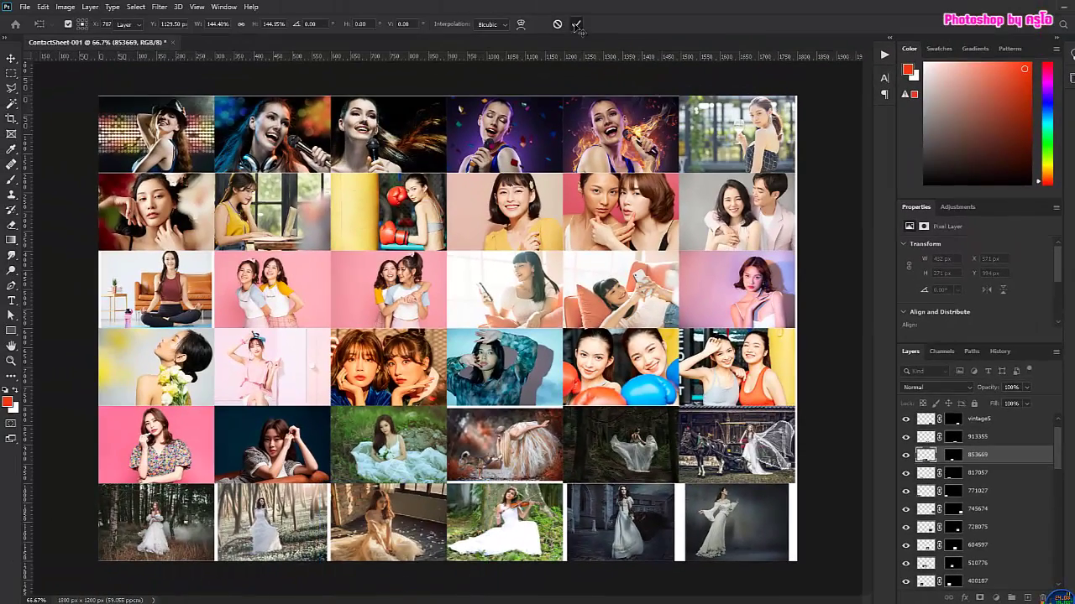
- Commit the previous resize, then enlarge the layer 817057 photo to fill its grid cell
left_click(575, 25)
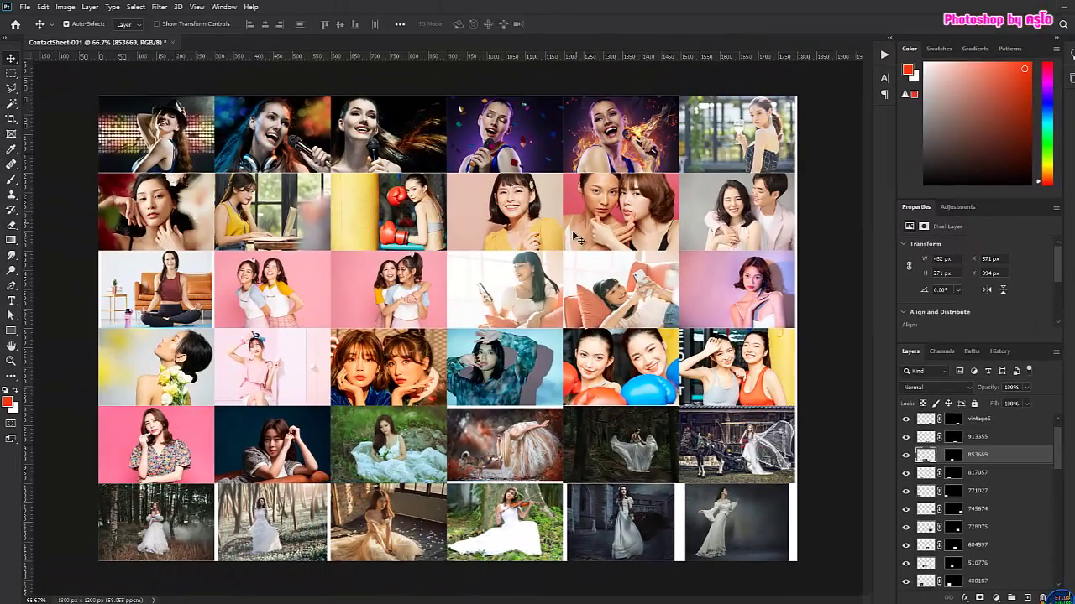
left_click(286, 507)
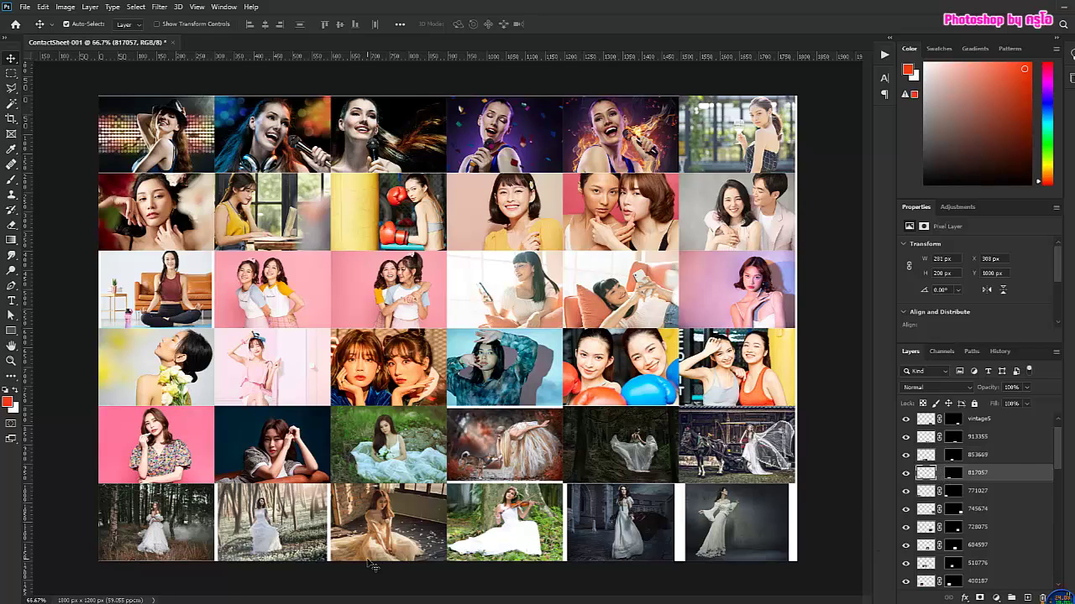
key("ctrl+t")
left_click_drag(217, 484, 195, 468)
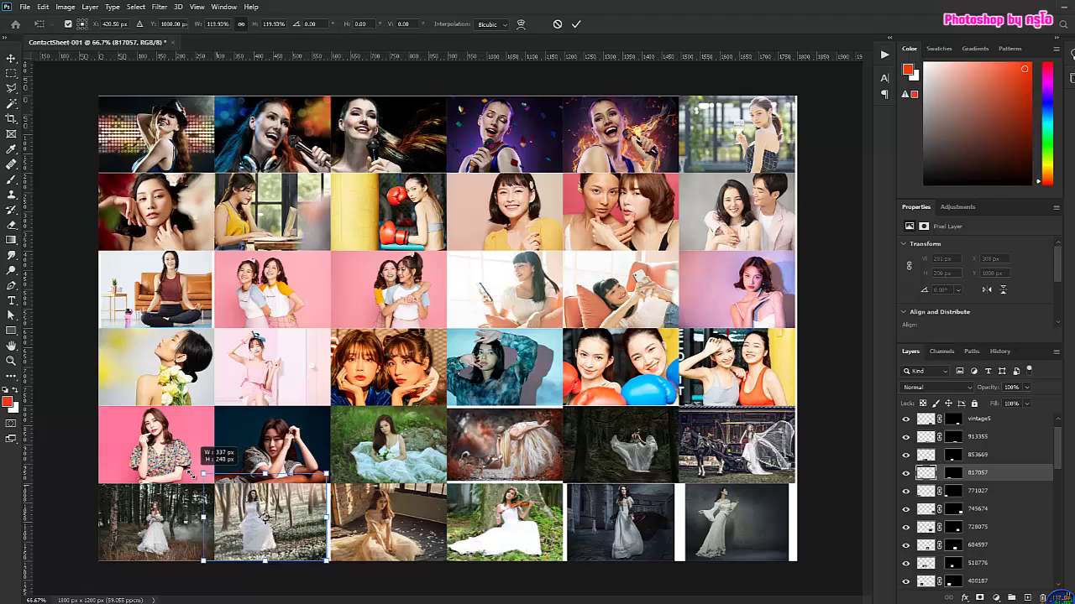
left_click_drag(328, 564, 356, 578)
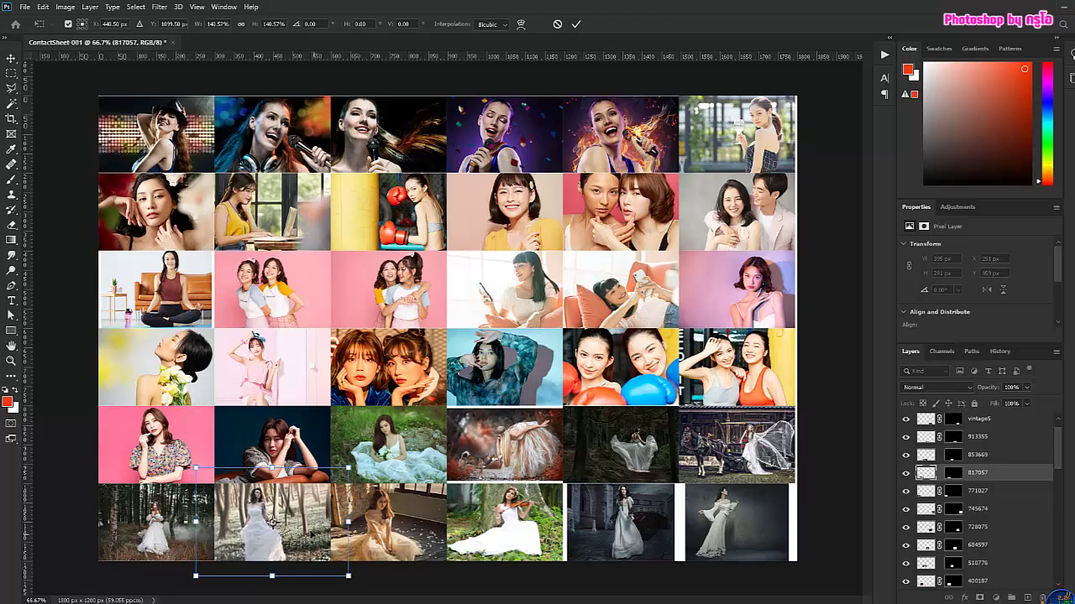
left_click_drag(303, 522, 324, 538)
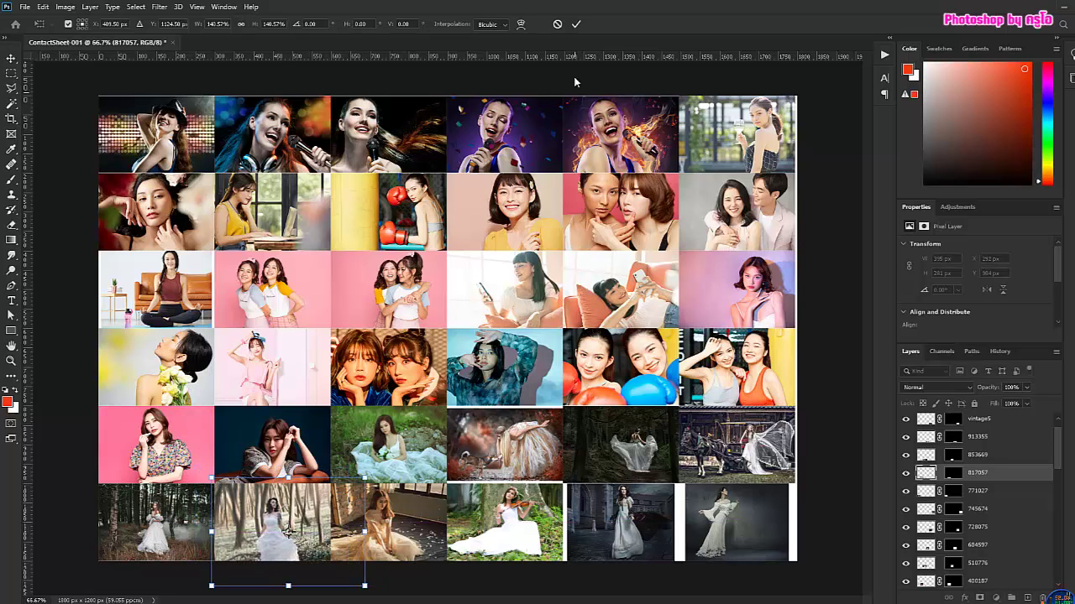
left_click(575, 26)
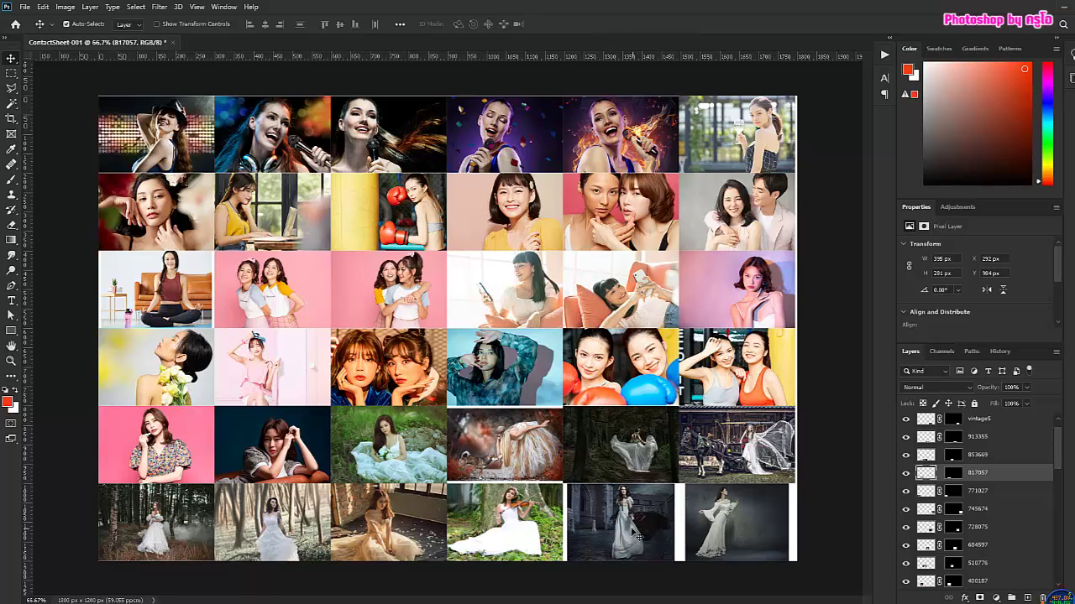
- Enlarge the vintage5 bottom-right photo in two passes until it covers its cell
left_click(633, 533)
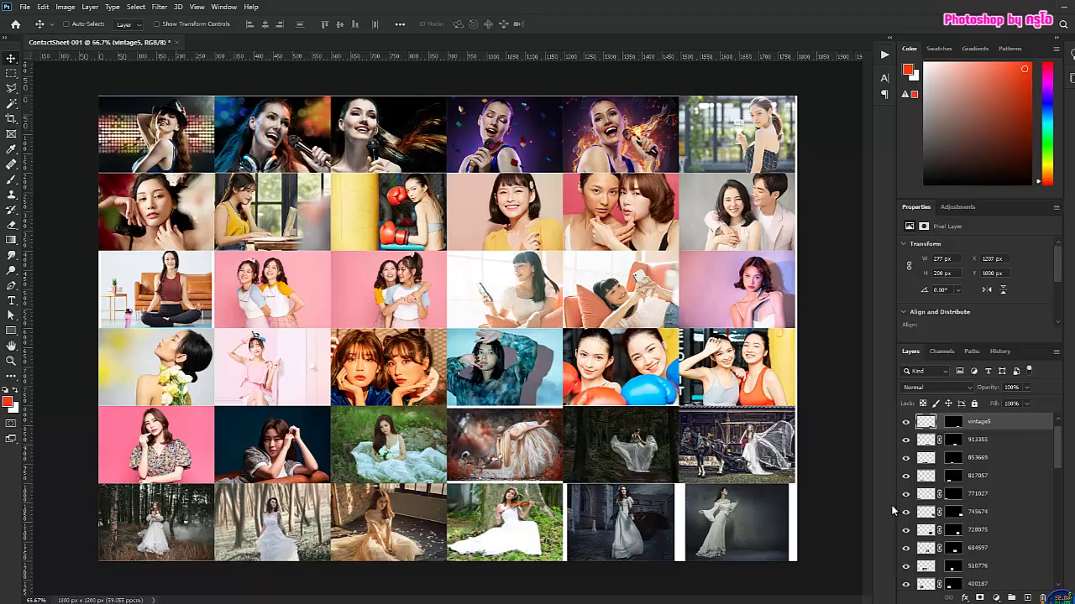
key("ctrl+t")
left_click_drag(565, 484, 551, 474)
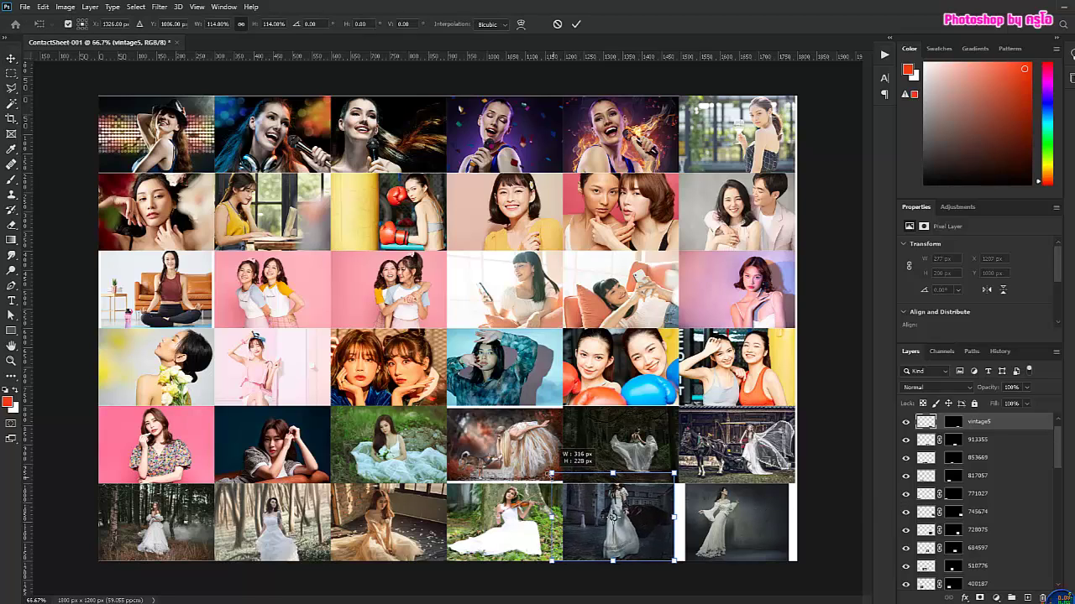
left_click_drag(686, 563, 664, 541)
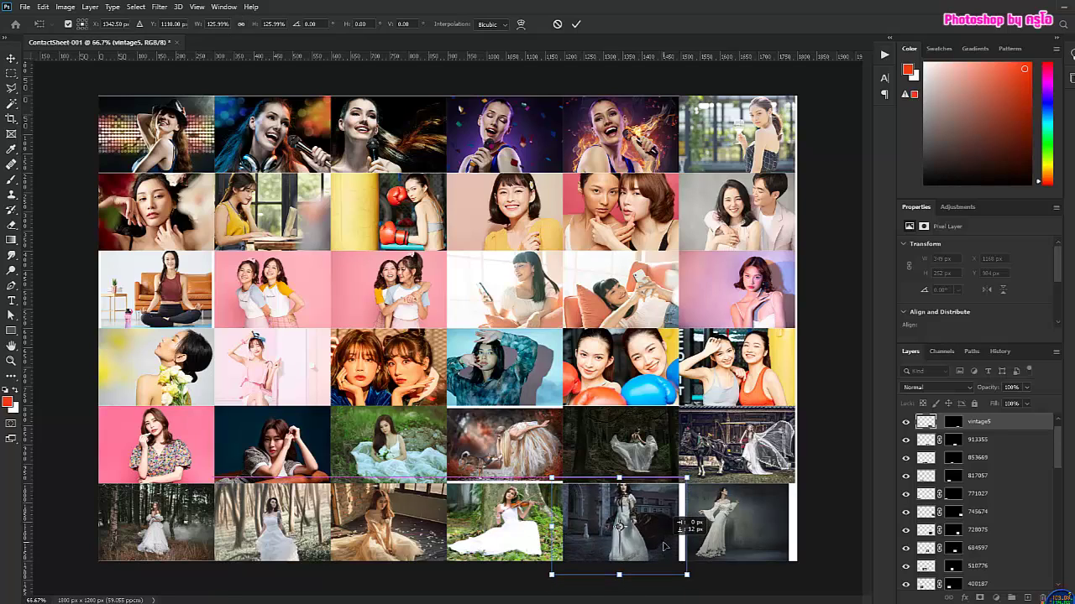
left_click(576, 24)
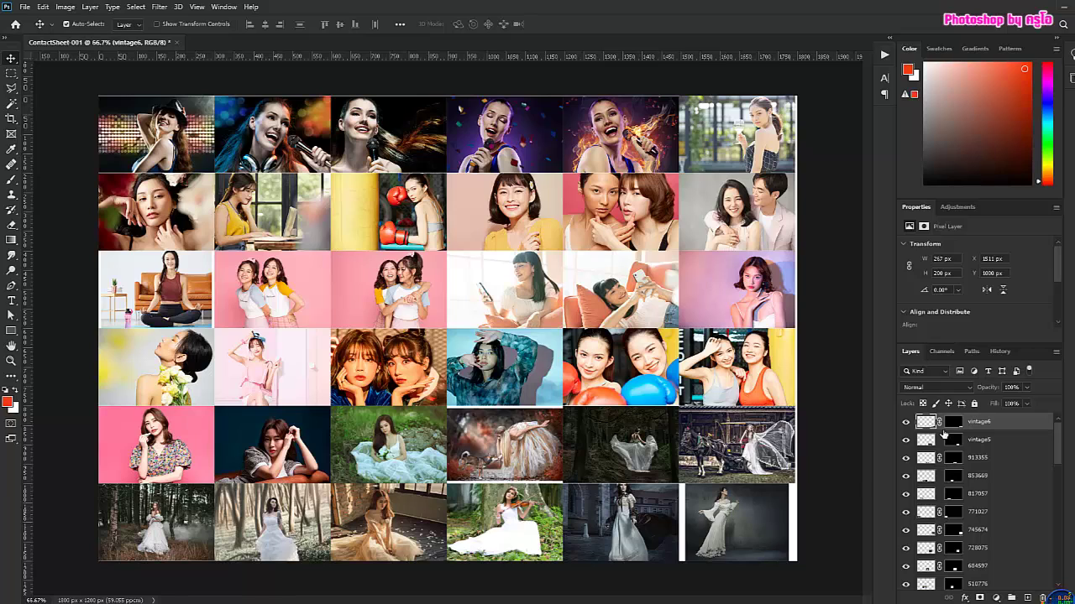
key("ctrl+t")
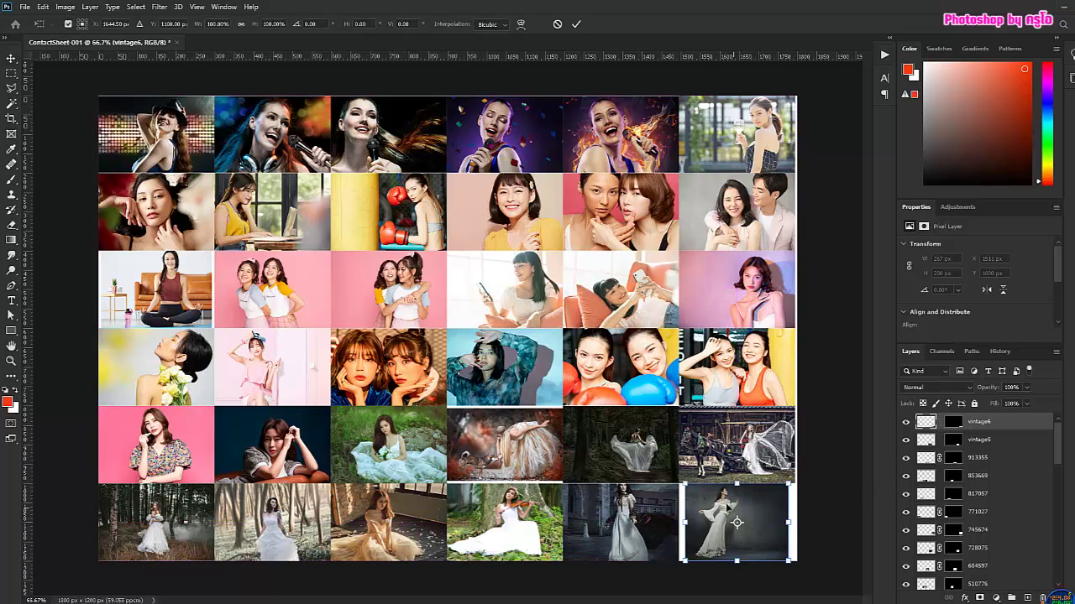
left_click_drag(687, 487, 666, 470)
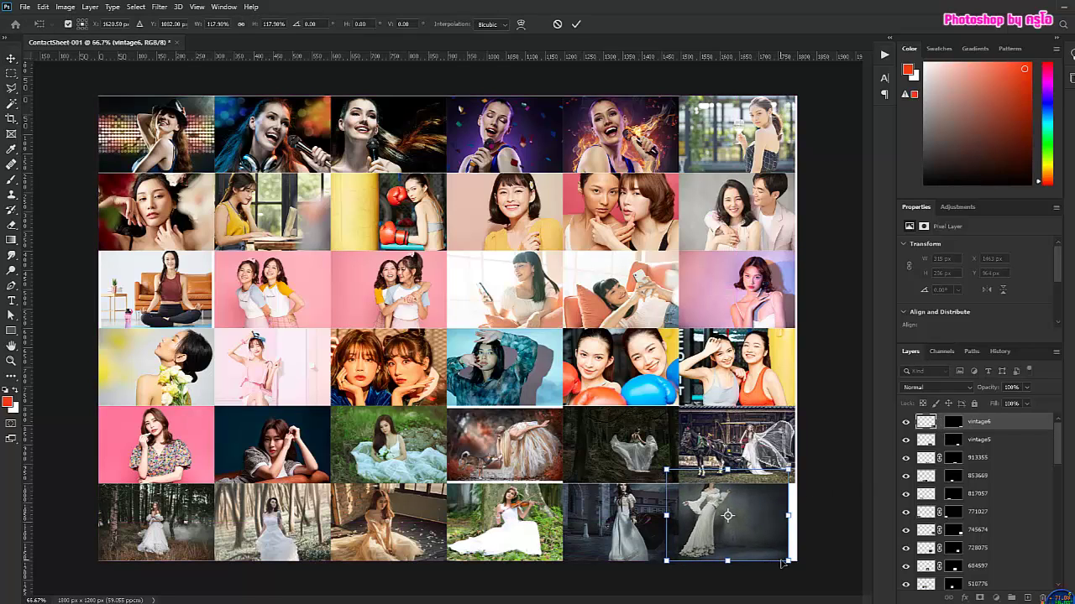
left_click_drag(783, 563, 795, 558)
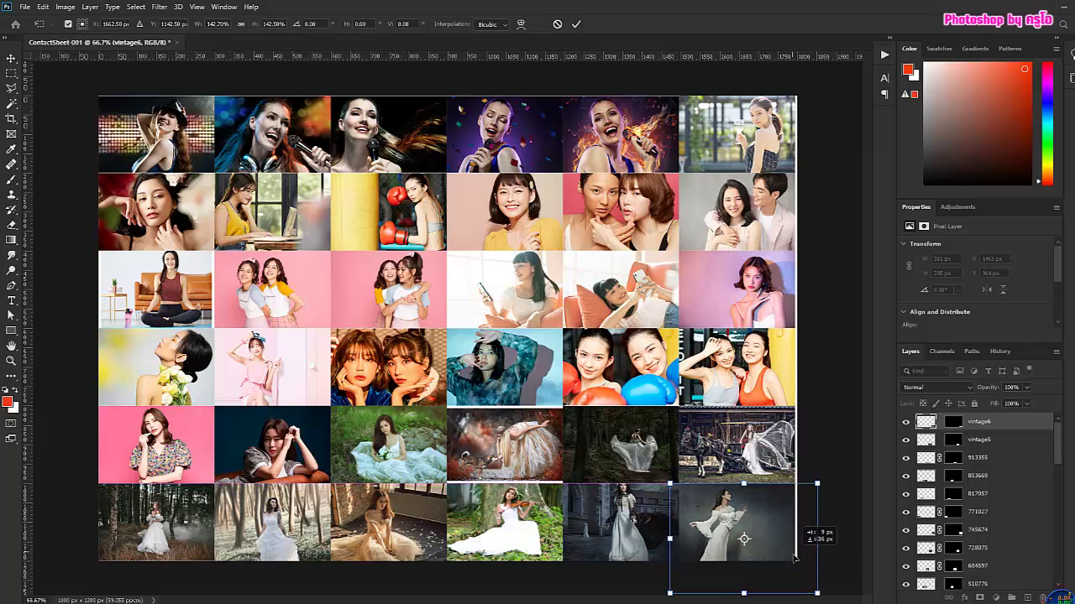
left_click(579, 25)
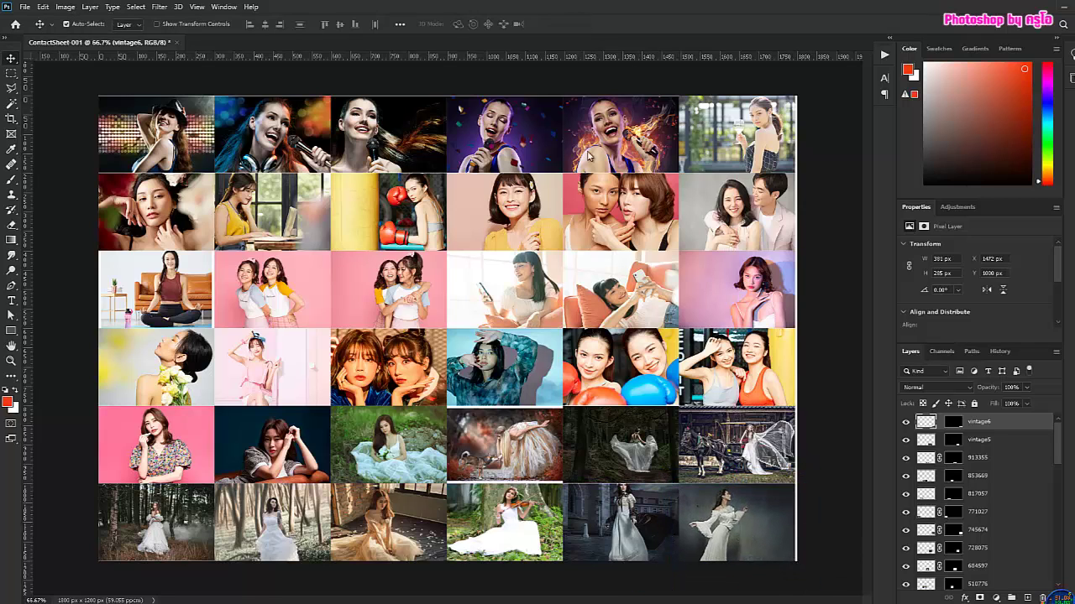
- Scale up the flowing-fabric photo in the fifth row to close the gaps in its cell
left_click(512, 470)
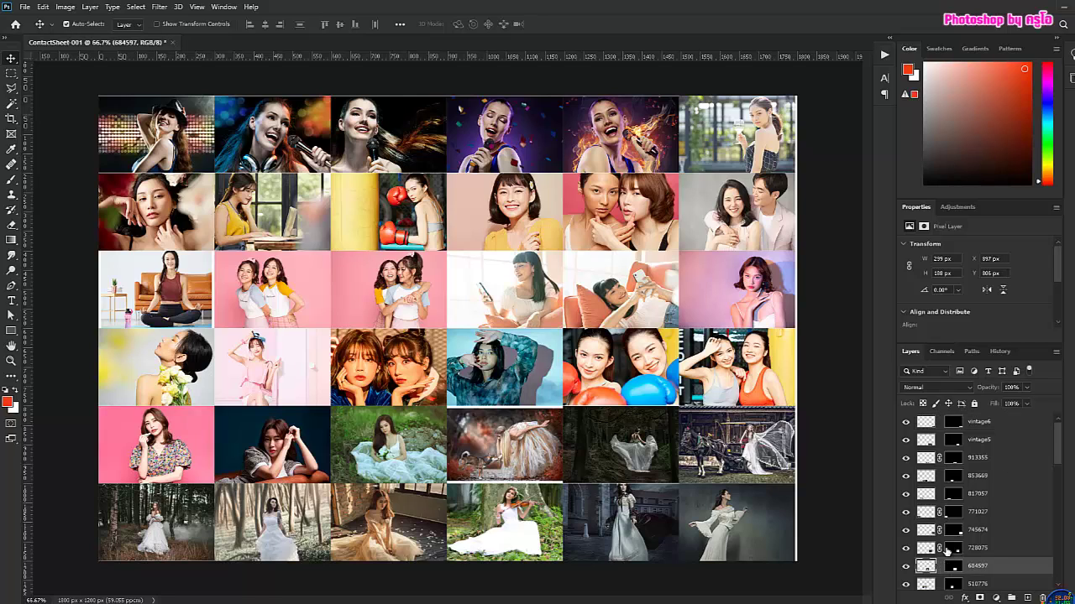
key("ctrl+t")
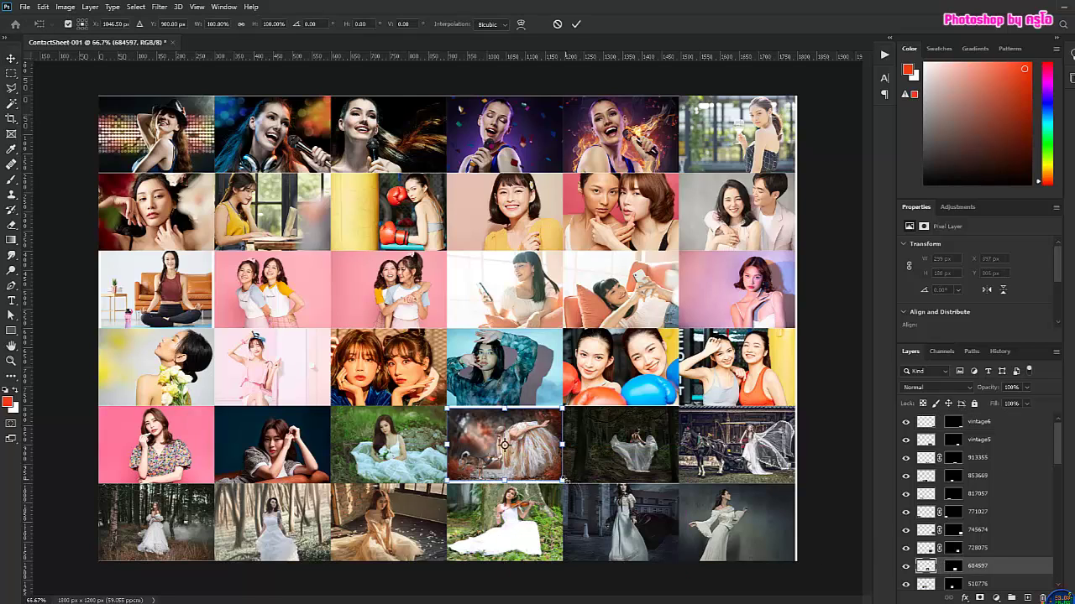
left_click_drag(563, 479, 584, 494)
left_click_drag(447, 410, 425, 395)
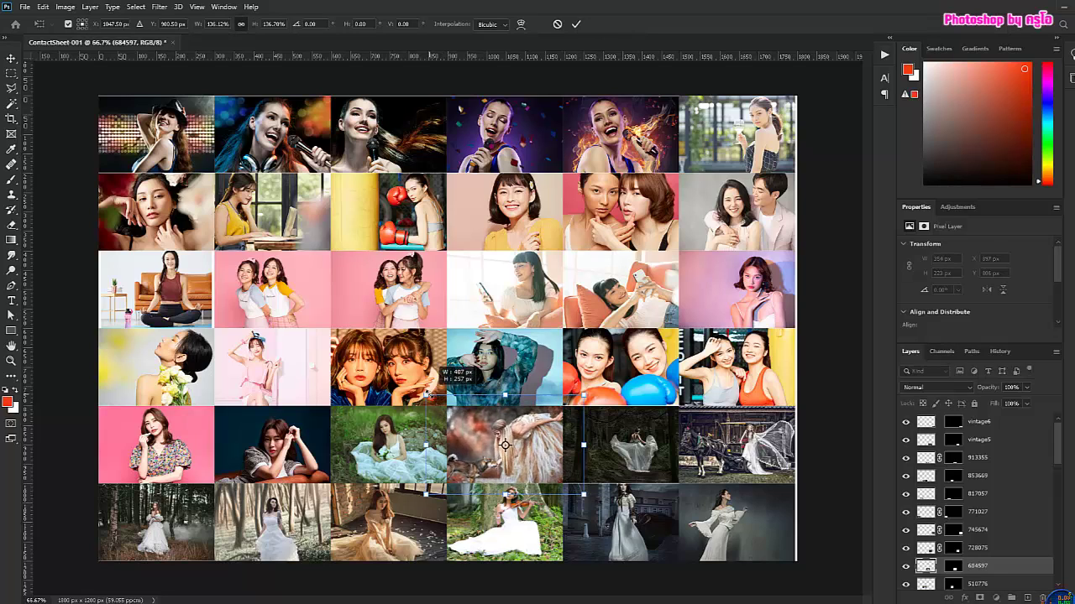
left_click(576, 26)
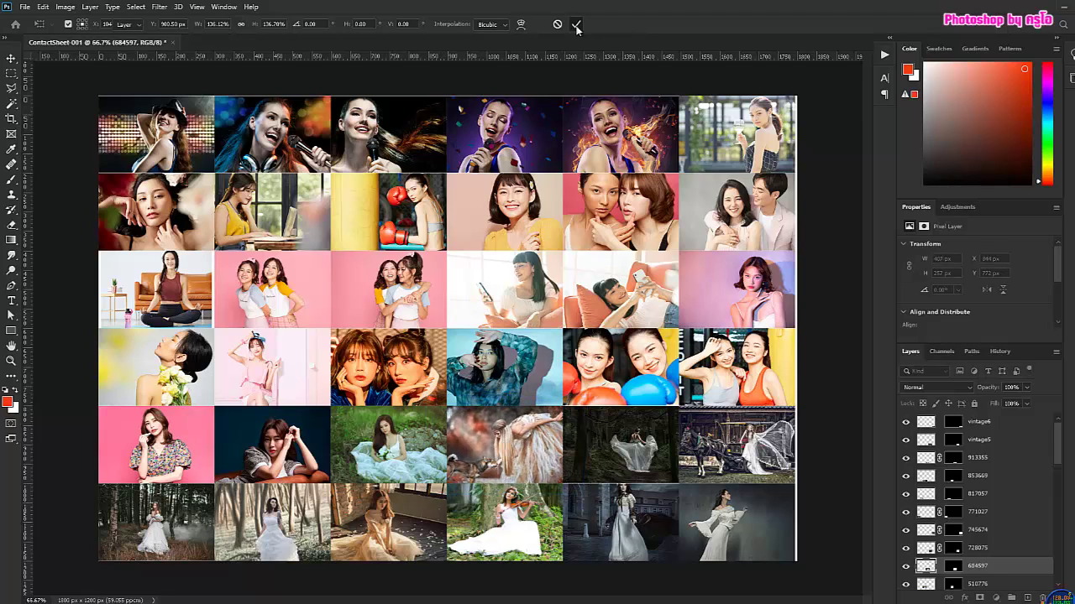
- Enlarge the pink two-girls photo to fill its grid cell
left_click(254, 314)
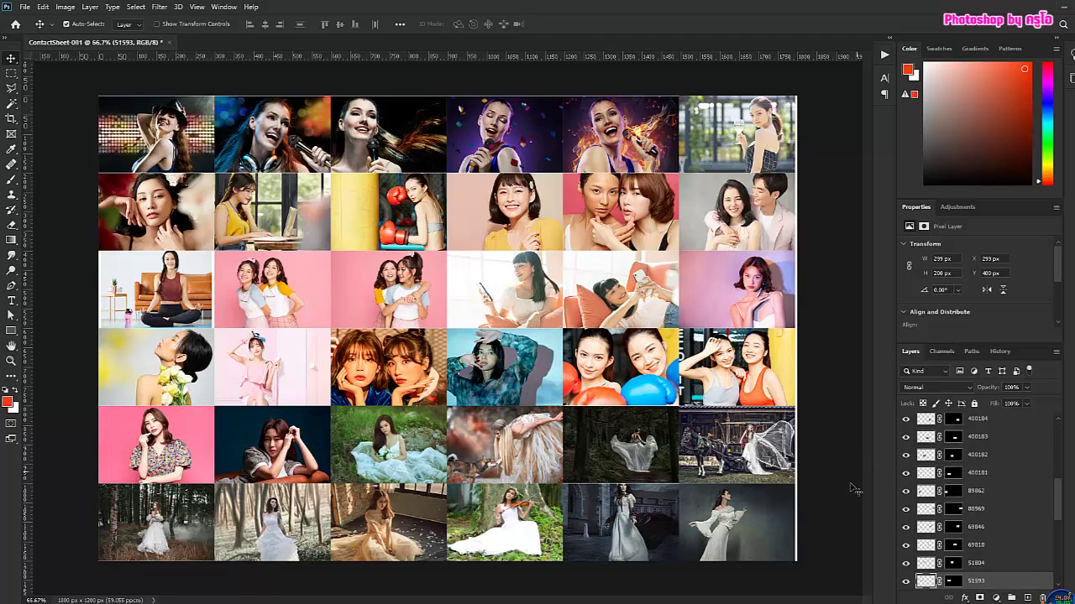
key("ctrl+t")
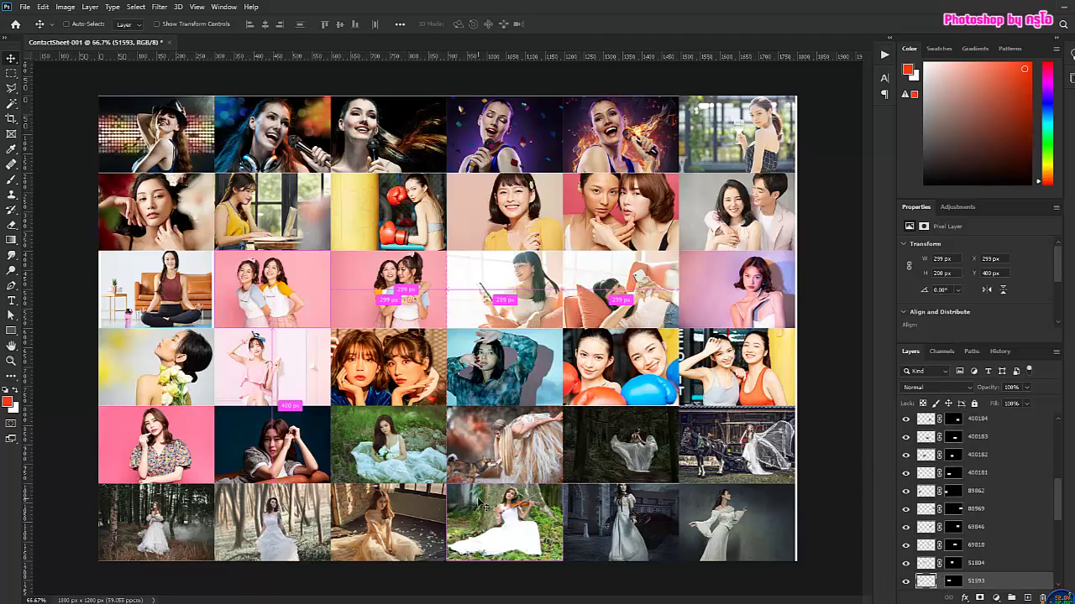
left_click_drag(214, 251, 204, 243)
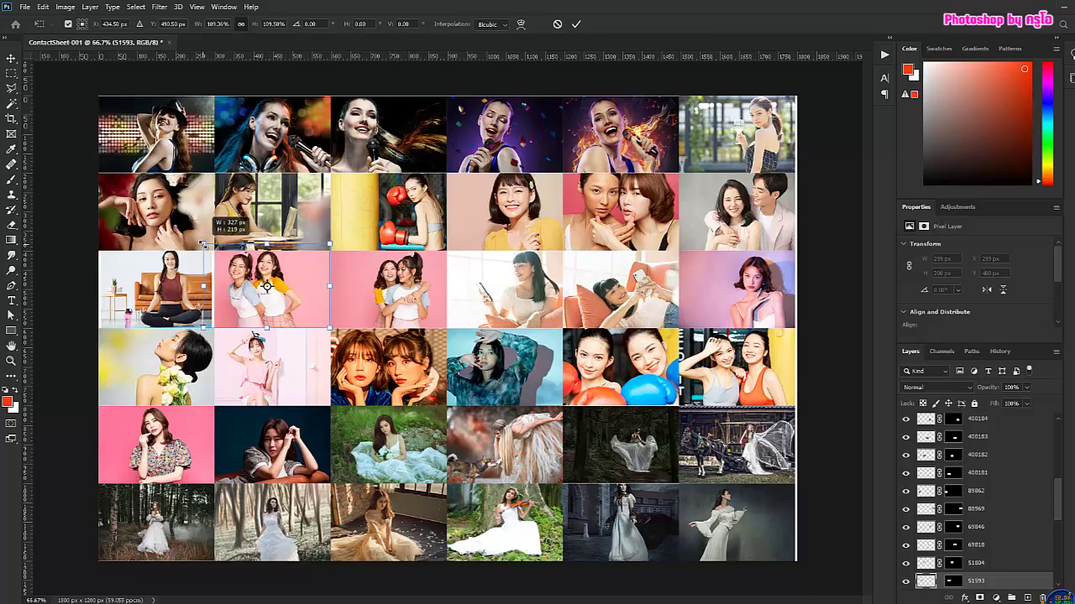
left_click_drag(334, 332, 363, 321)
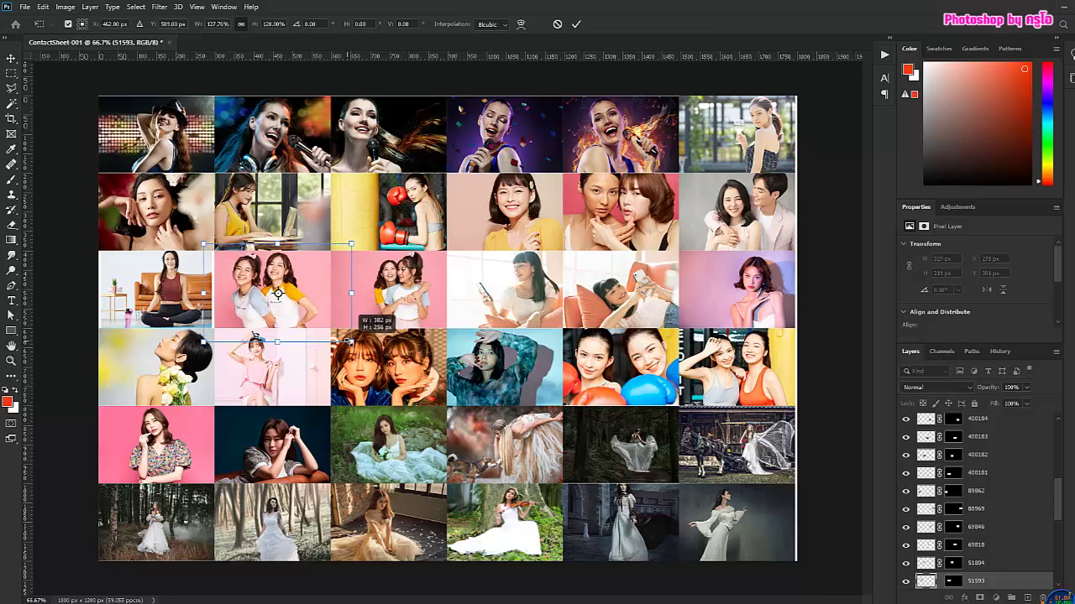
left_click(575, 24)
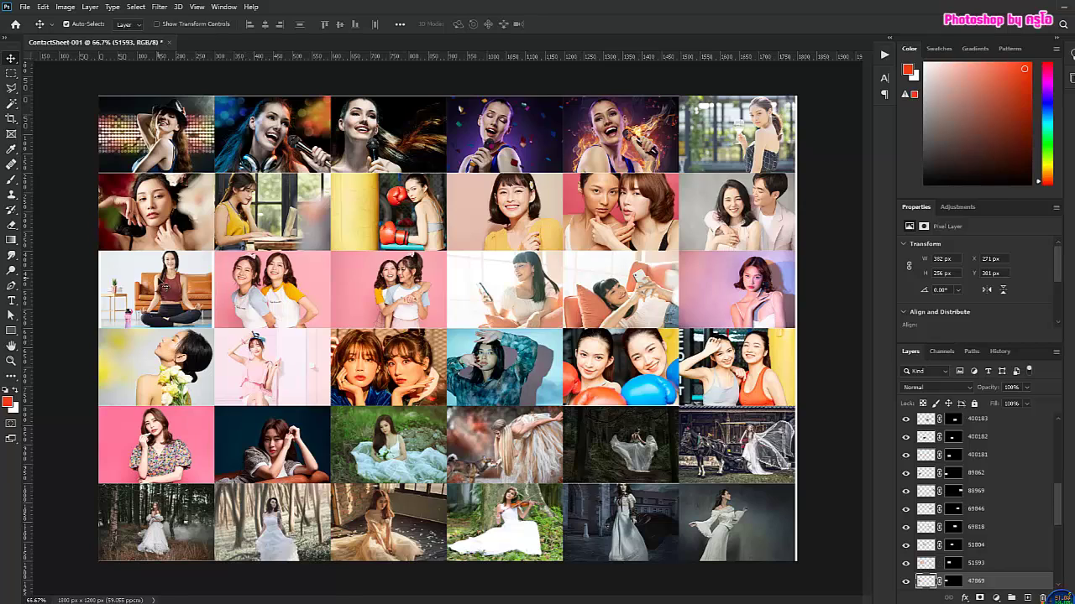
- Enlarge the yoga photo on layer 47869 to 316×259 px so it fills its cell
left_click(165, 283)
key("ctrl+t")
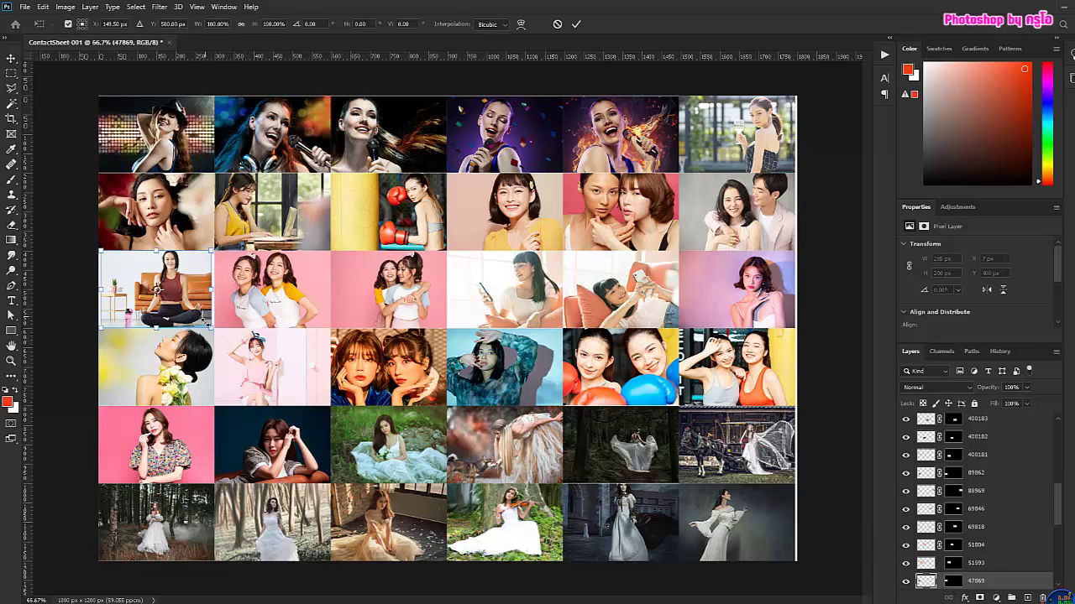
left_click_drag(209, 329, 213, 336)
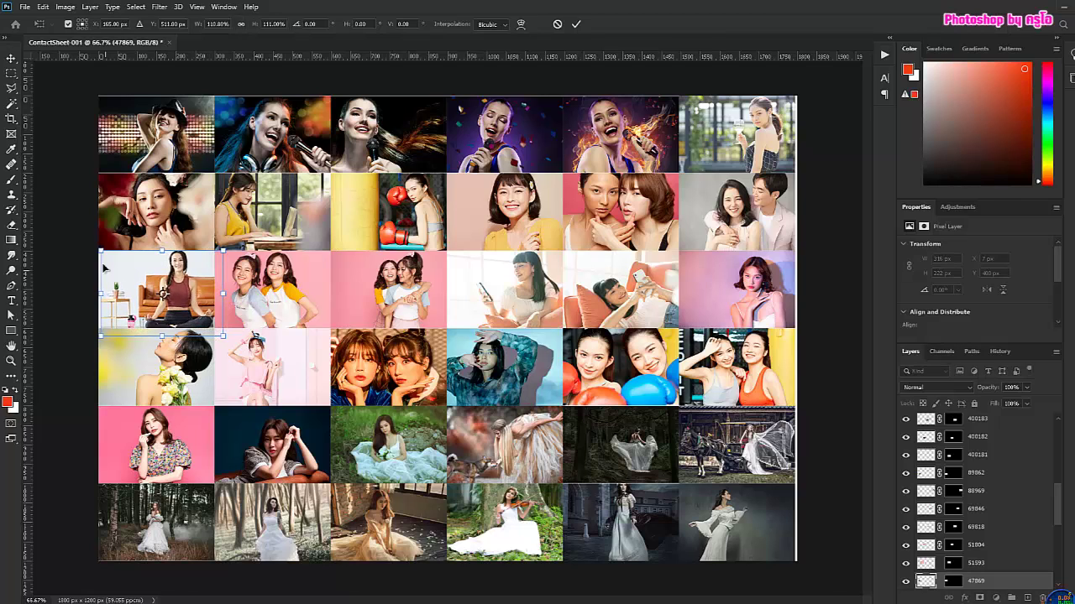
left_click_drag(95, 250, 86, 240)
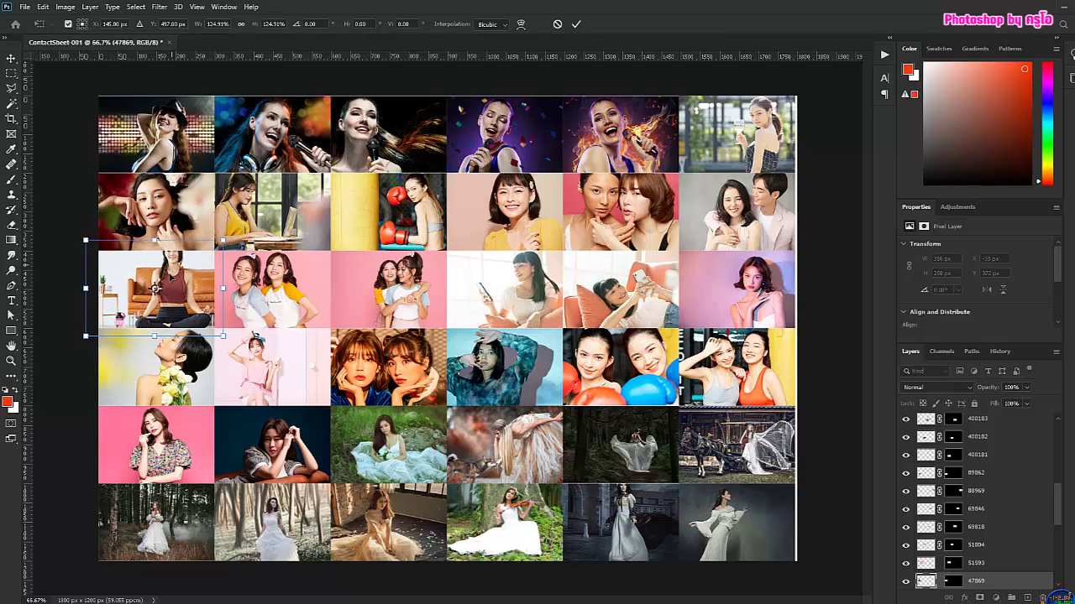
left_click_drag(154, 288, 159, 294)
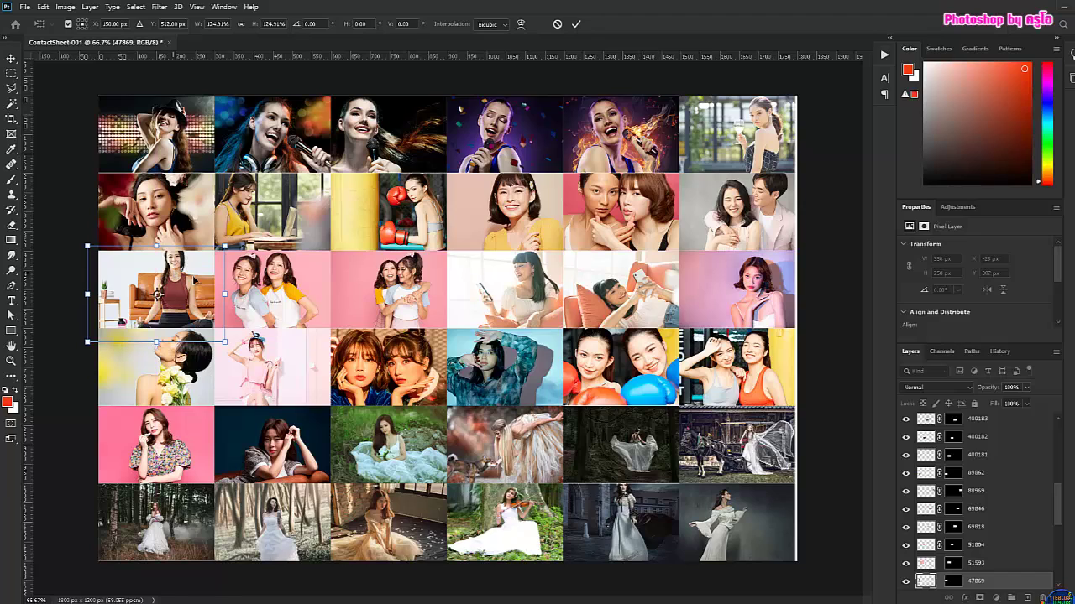
left_click(576, 24)
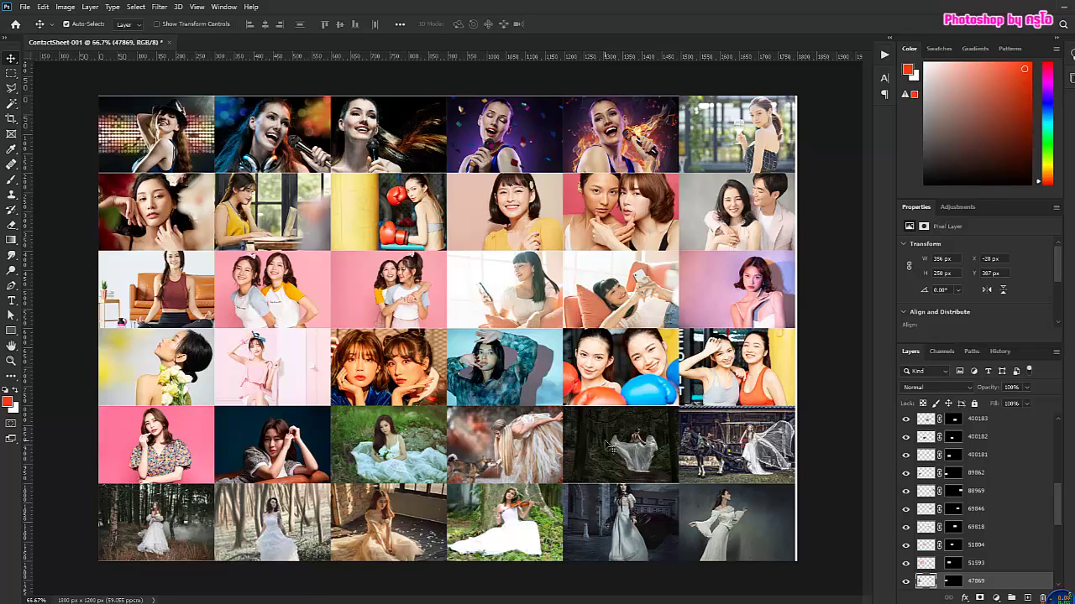
- Enlarge the dark white-dress photo to fill its grid cell
left_click(611, 447)
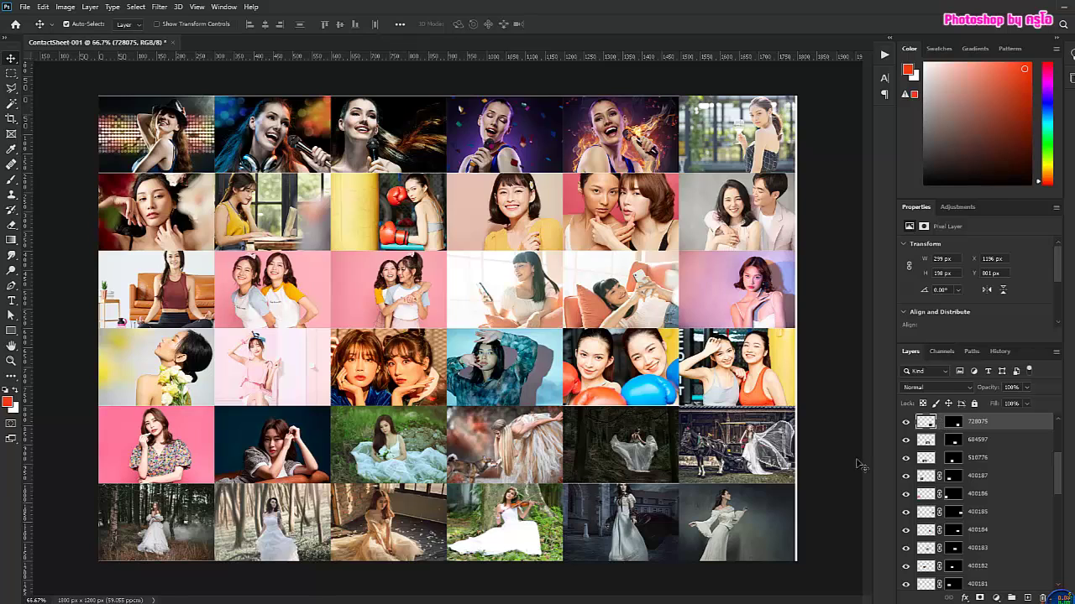
key("ctrl+t")
left_click_drag(676, 480, 687, 492)
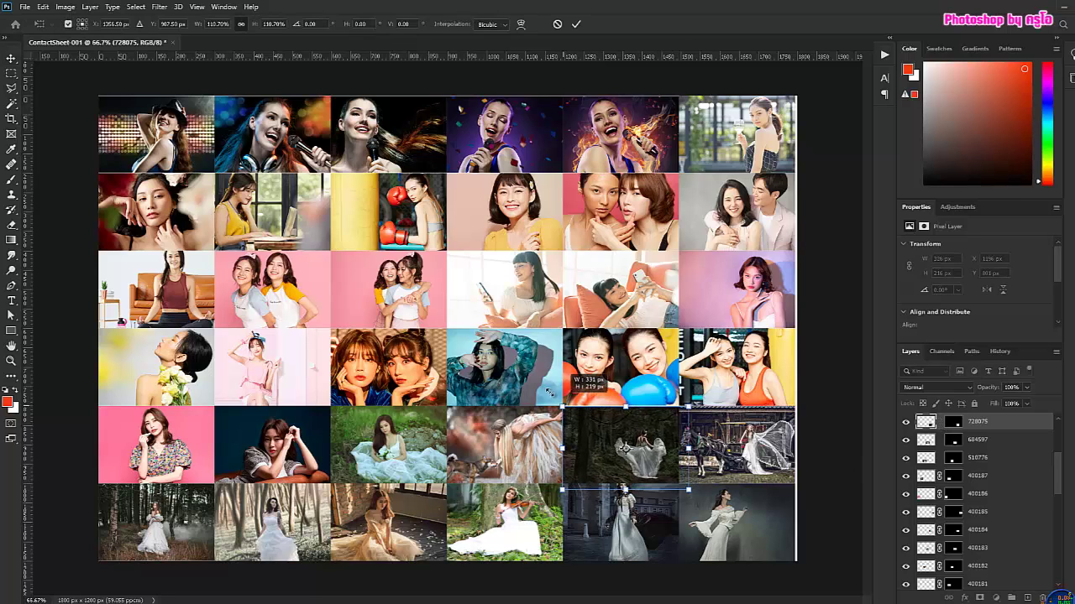
left_click_drag(573, 411, 531, 384)
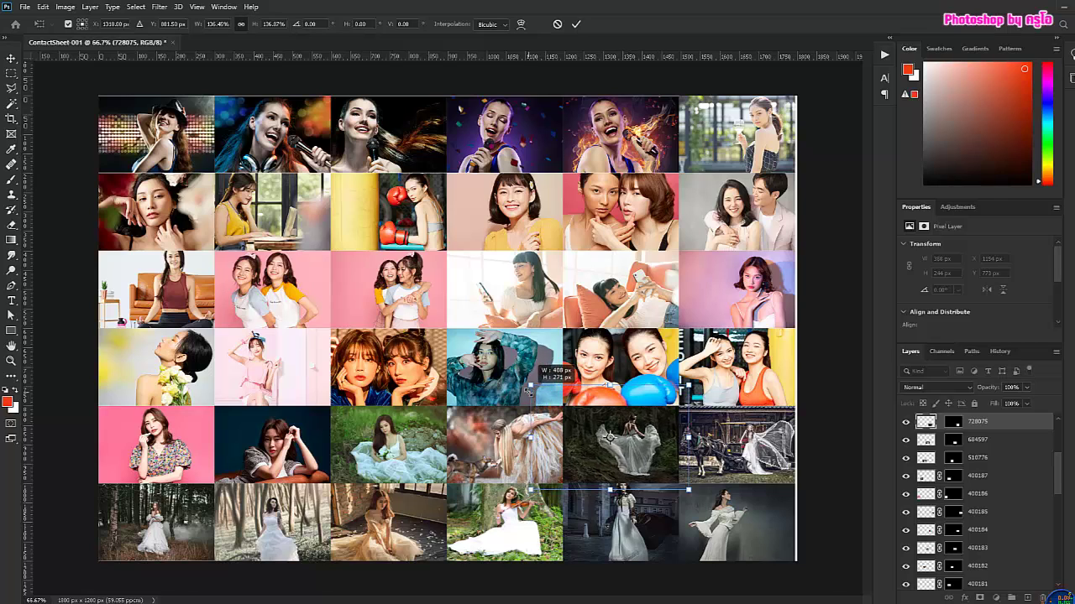
left_click(575, 24)
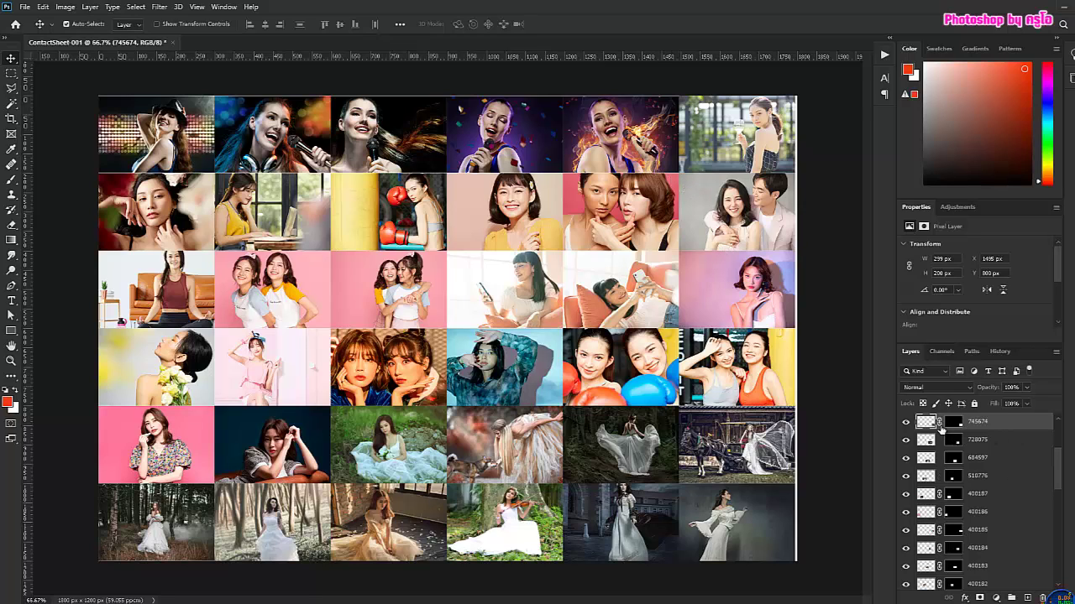
- Scale up the horse photo on layer 745674 to 362×242 px to cover its cell
key("ctrl+t")
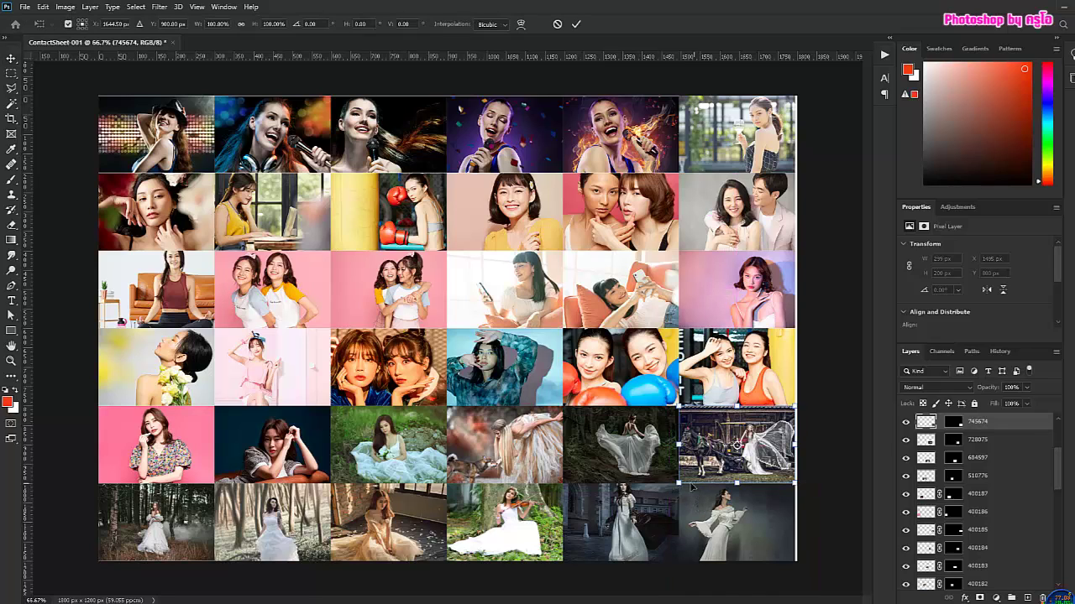
left_click_drag(678, 483, 664, 493)
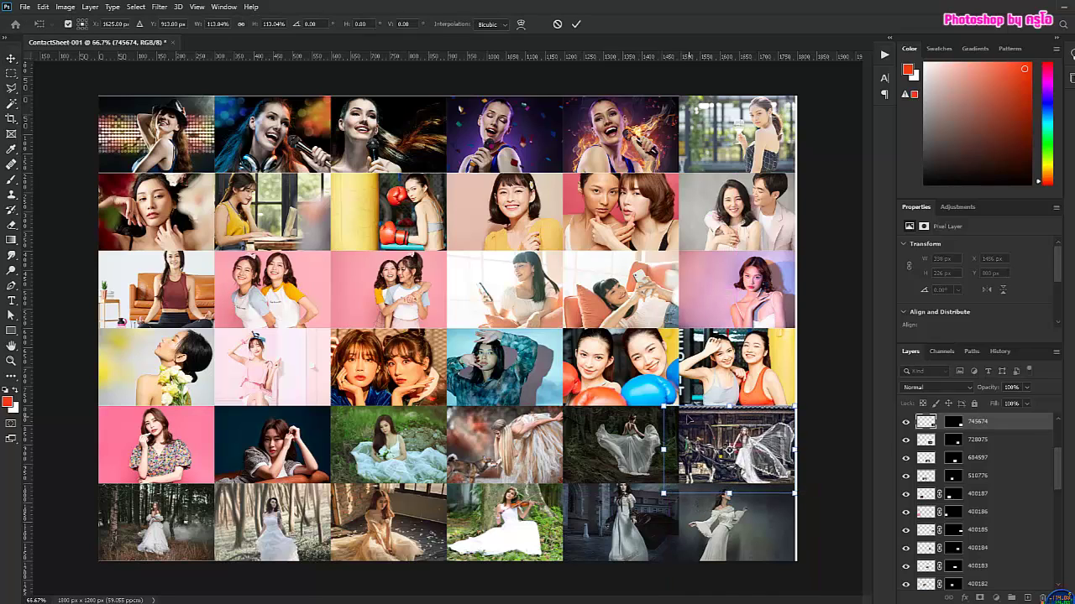
left_click_drag(663, 407, 654, 395)
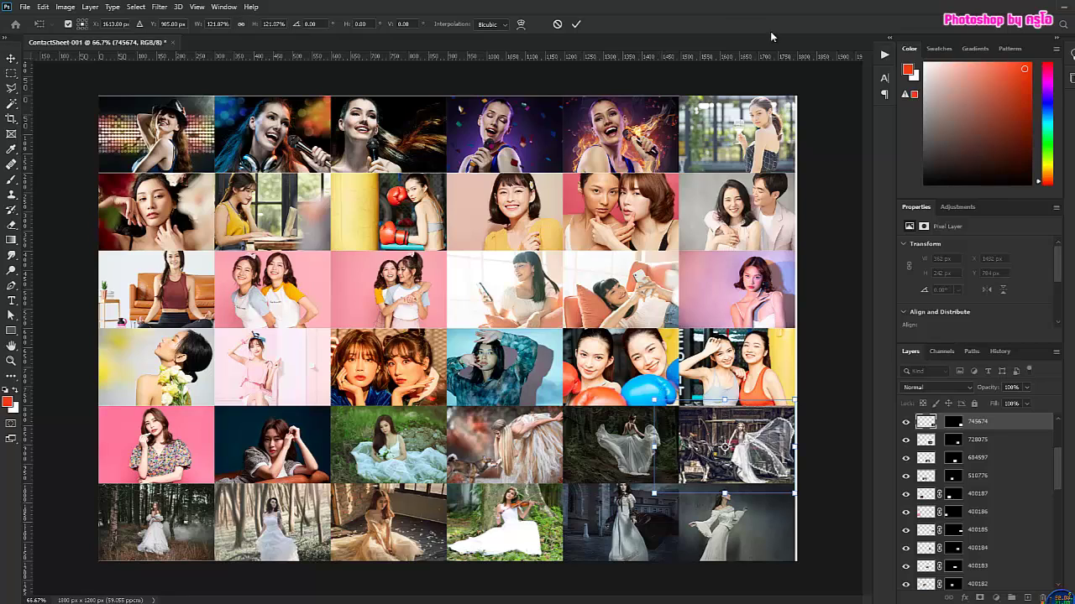
left_click(576, 26)
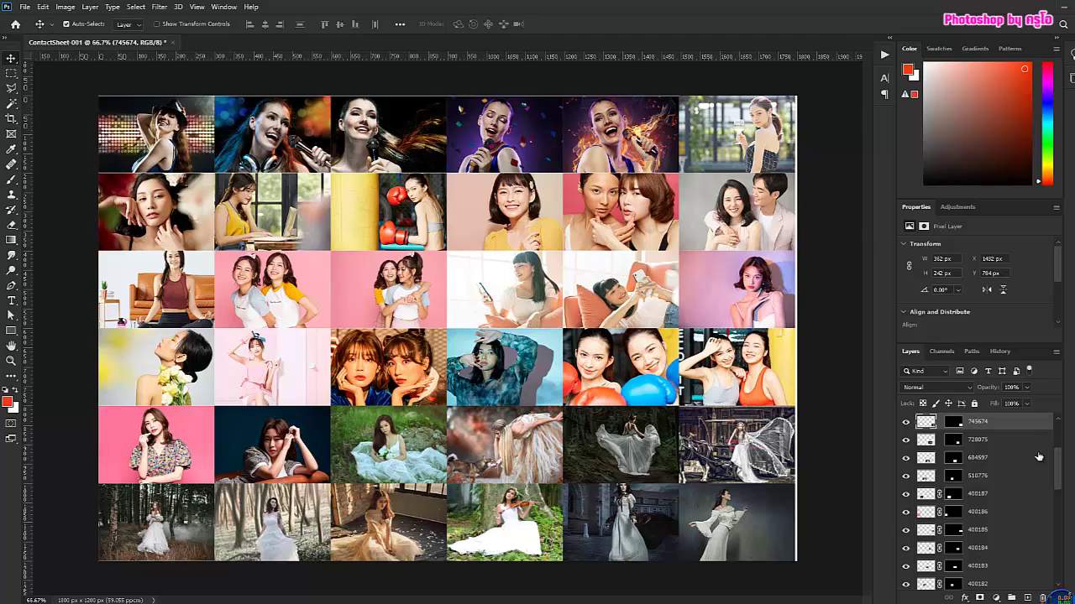
left_click_drag(1058, 469, 1064, 424)
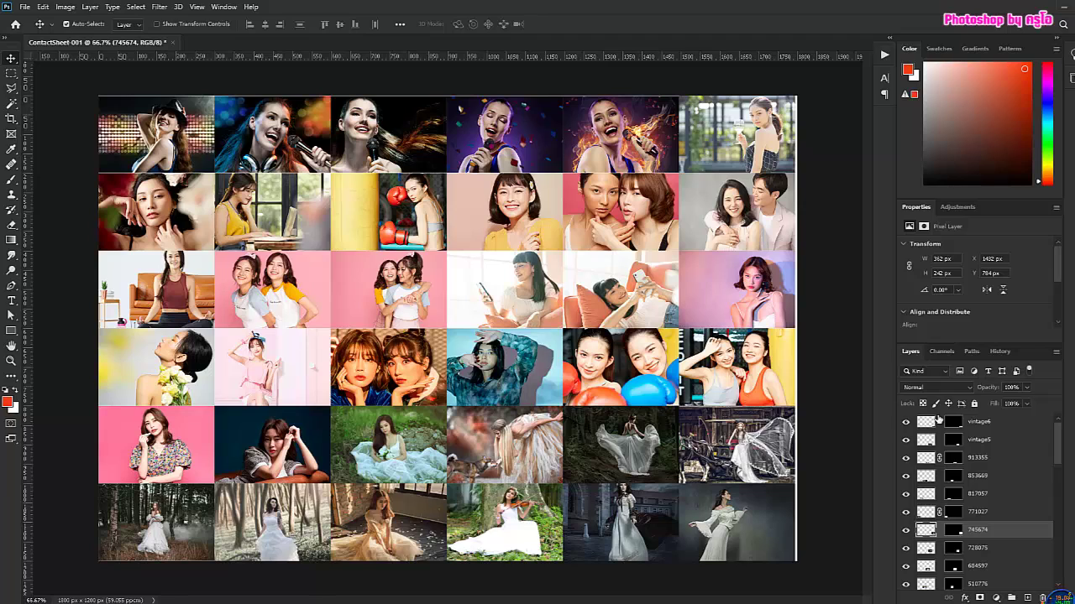
- Marquee-select the photo grid, crop ContactSheet-001 to 1796×1197 px, and deselect
left_click(978, 421)
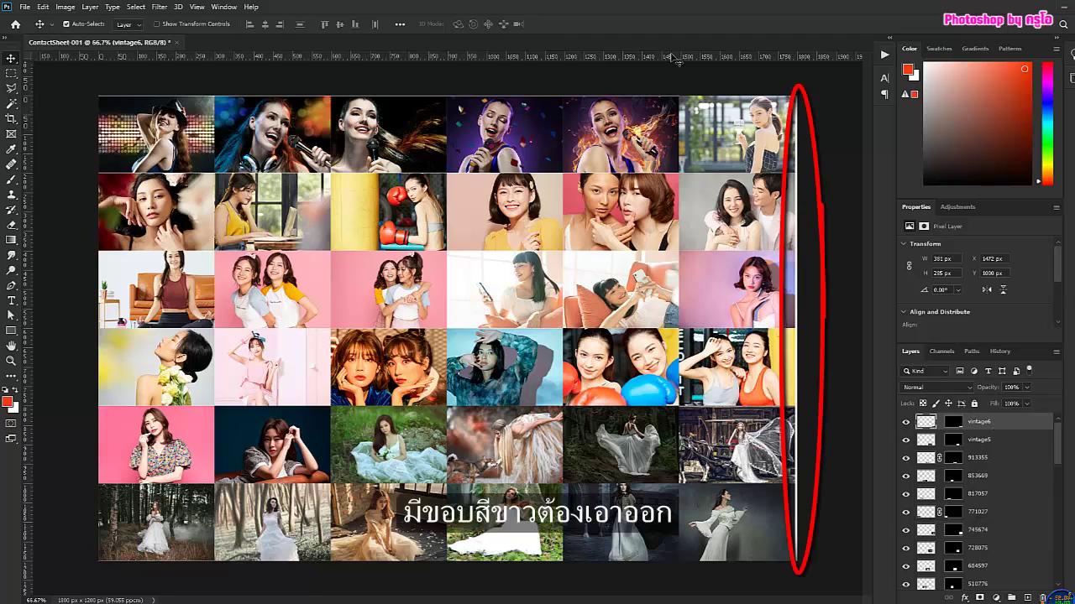
left_click(12, 75)
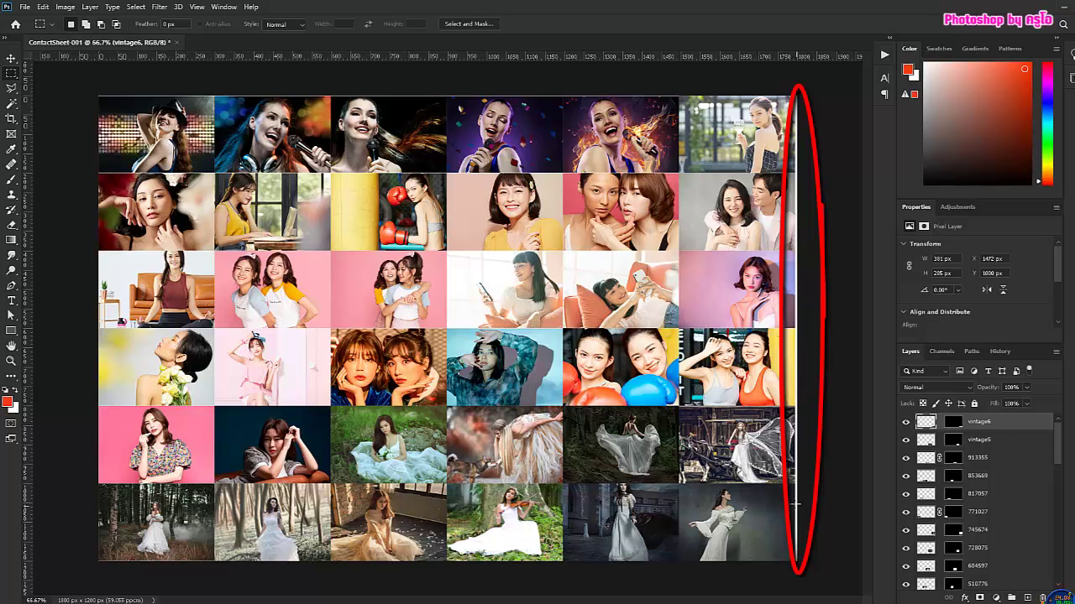
mouse_move(97, 97)
left_mouse_down()
mouse_move(791, 544)
mouse_move(795, 568)
left_mouse_up()
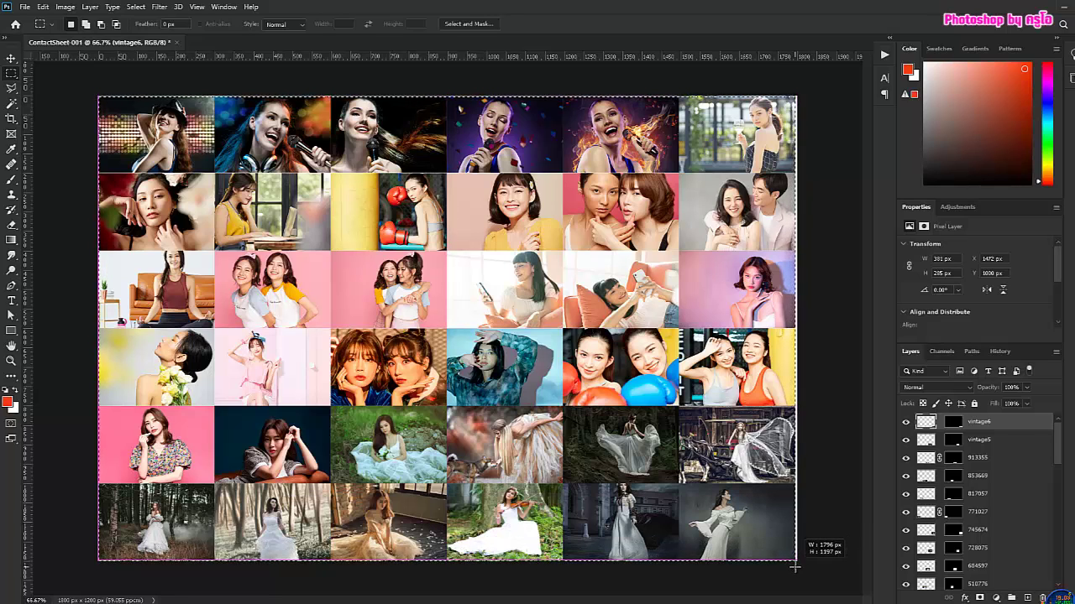
left_click_drag(795, 568, 795, 569)
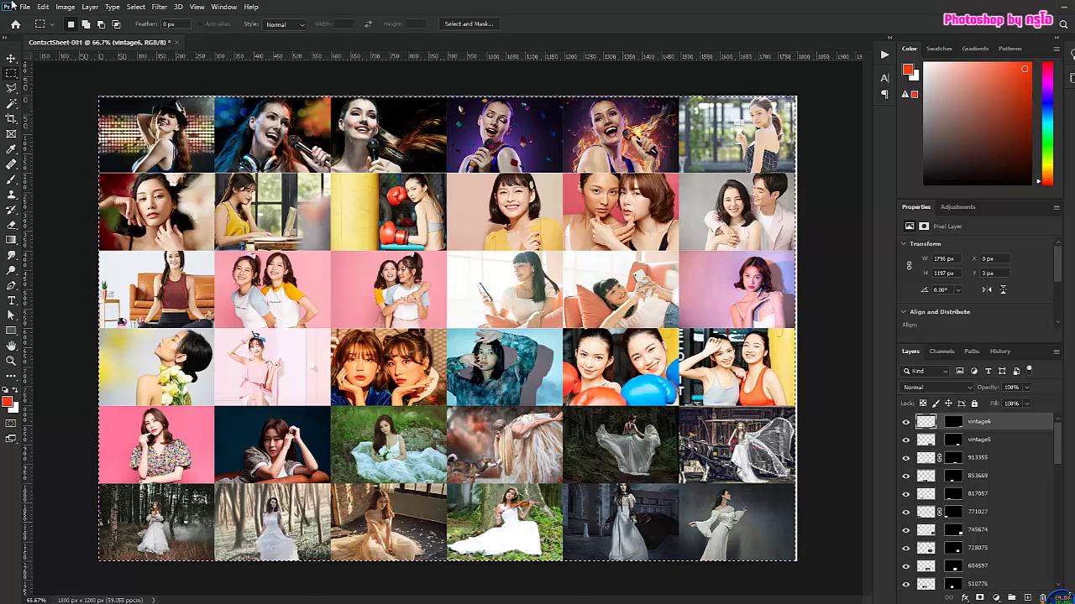
left_click(42, 7)
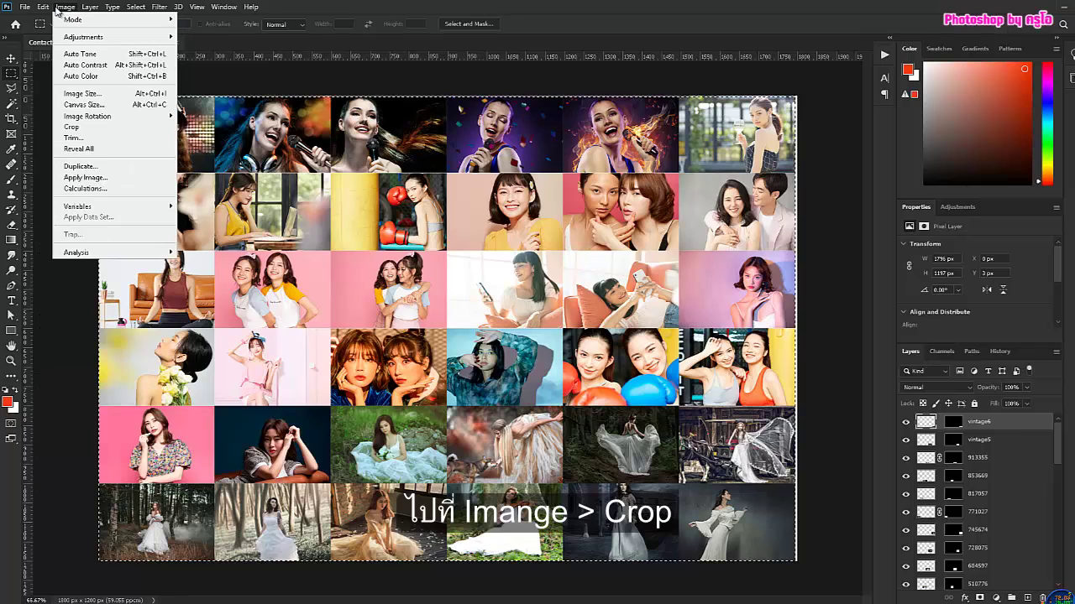
left_click(125, 127)
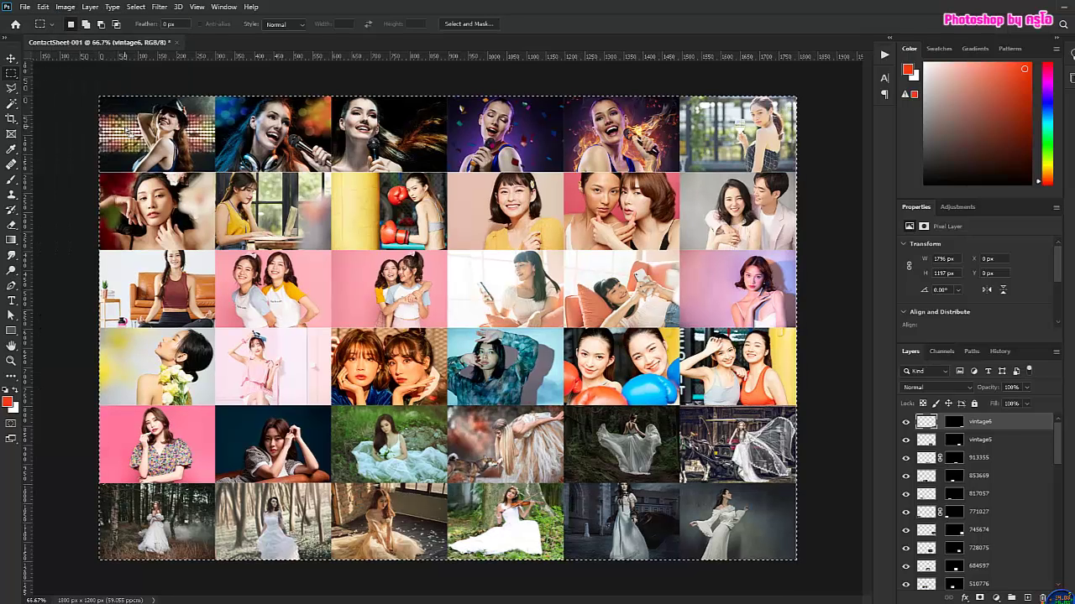
key("ctrl+d")
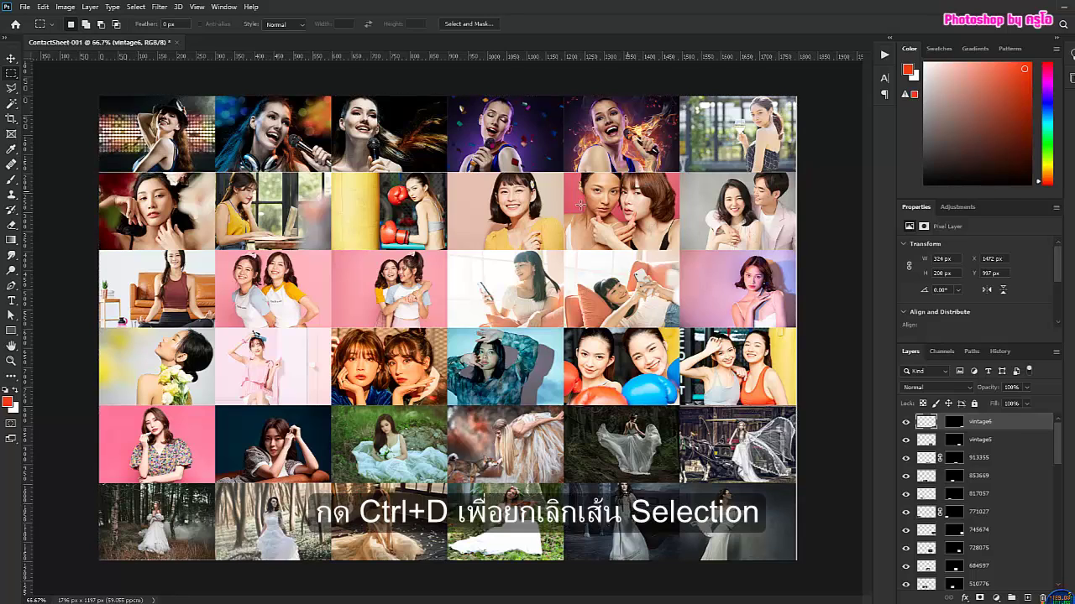
- Define the cropped contact sheet as a pattern via Edit > Define Pattern, naming it Pattern1
scroll(1051, 428, "down", 2)
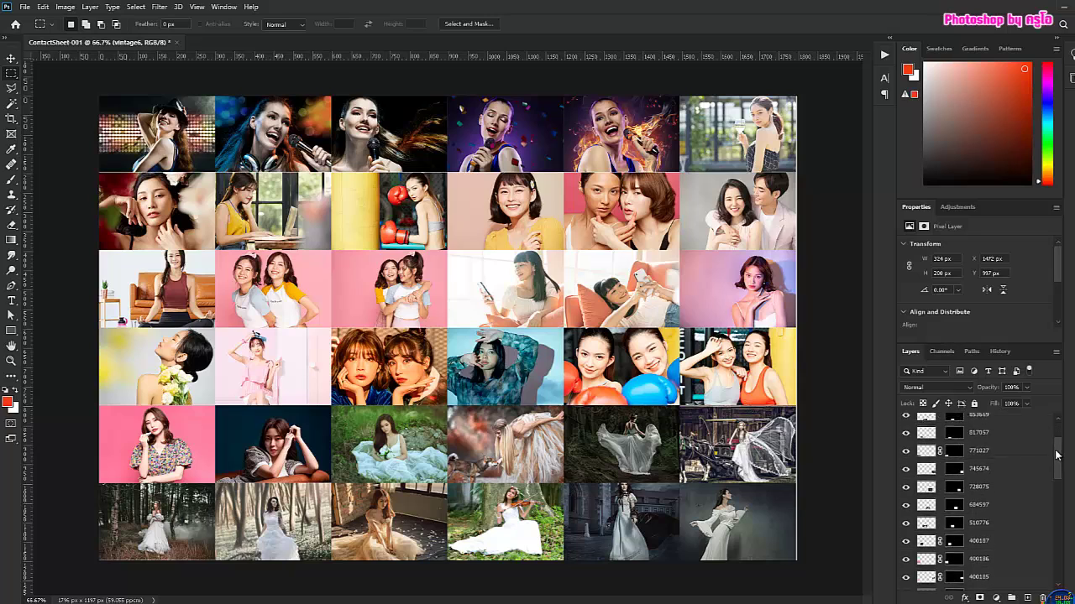
scroll(1051, 428, "up", 2)
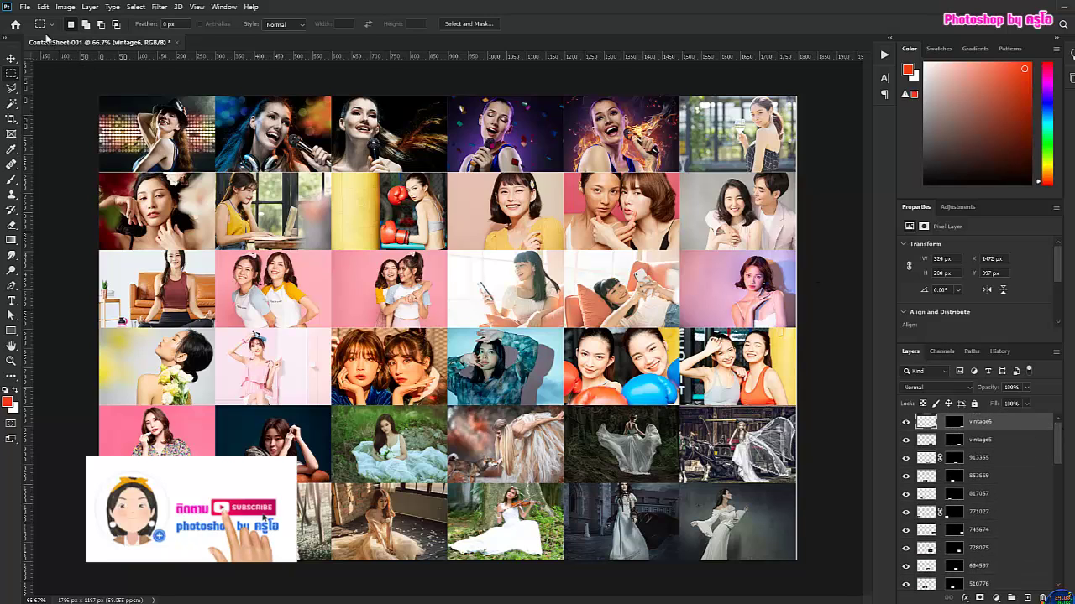
left_click(42, 7)
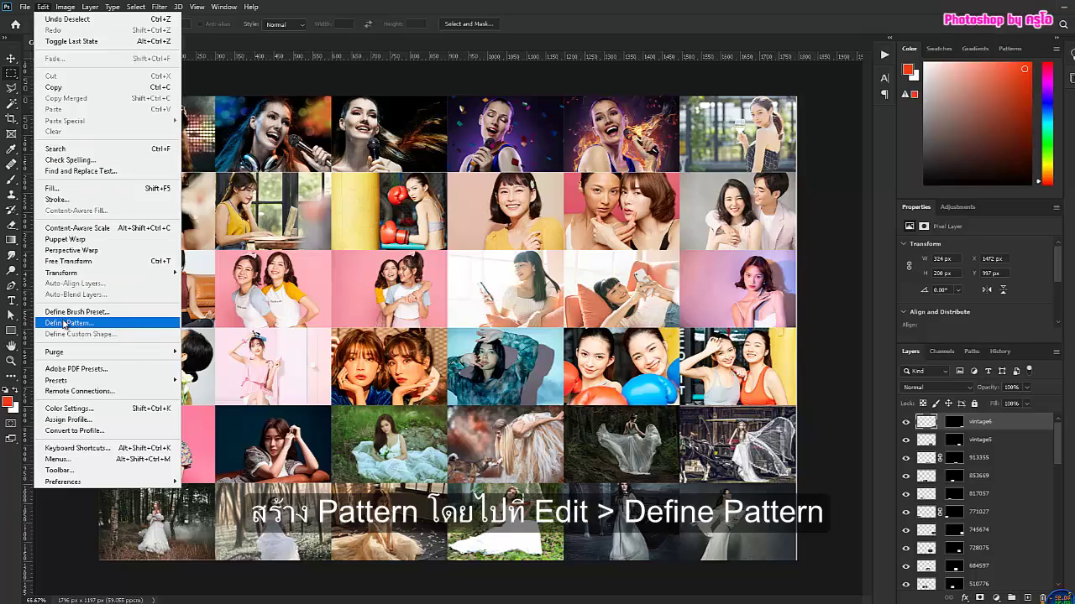
left_click(93, 324)
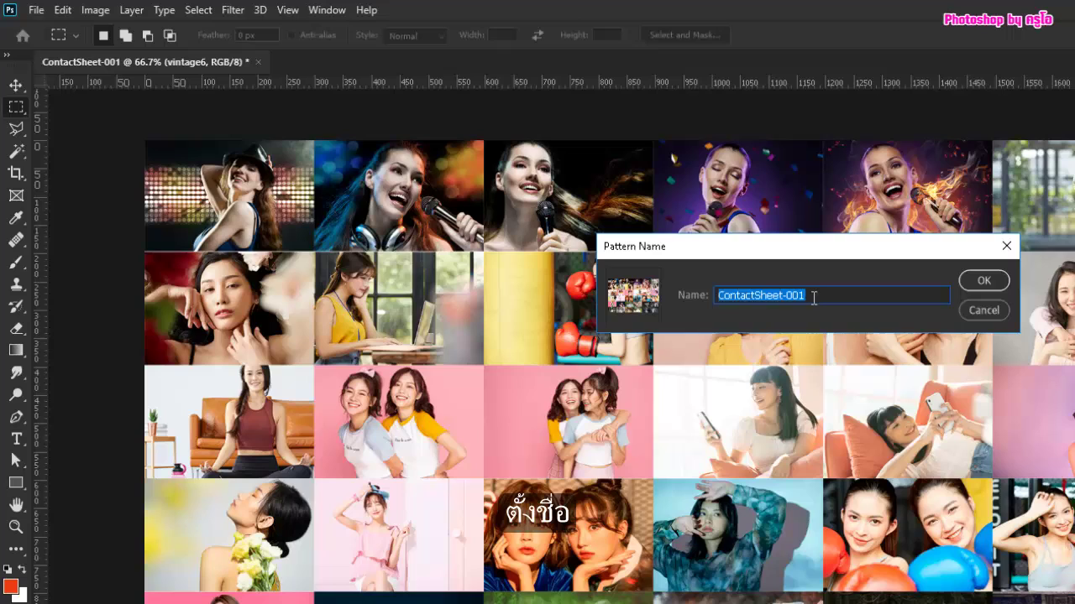
left_click_drag(814, 298, 702, 296)
type("Patte")
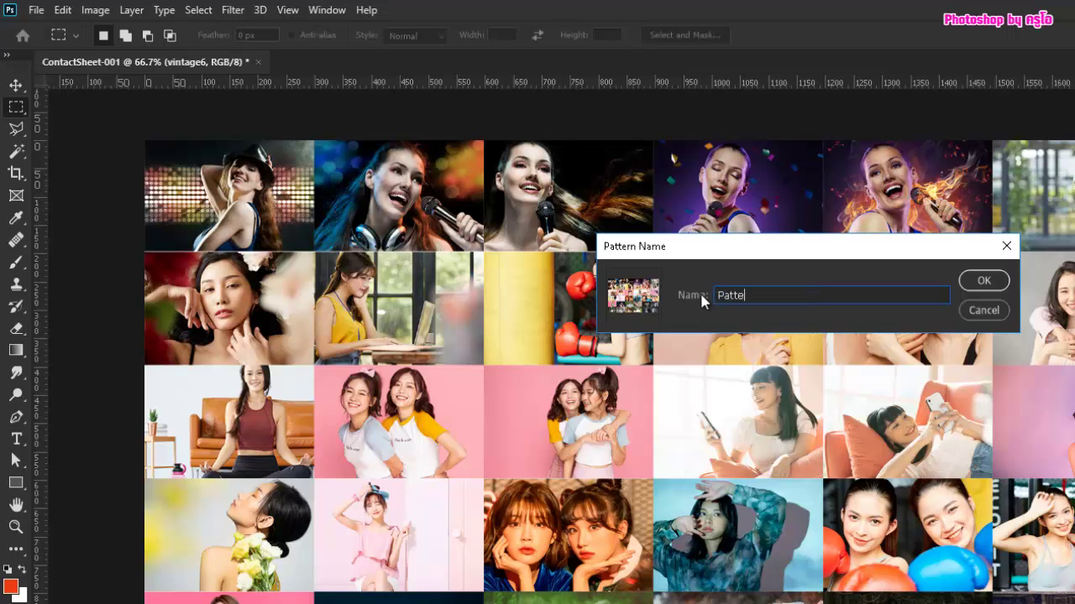
type("rn1")
left_click(973, 282)
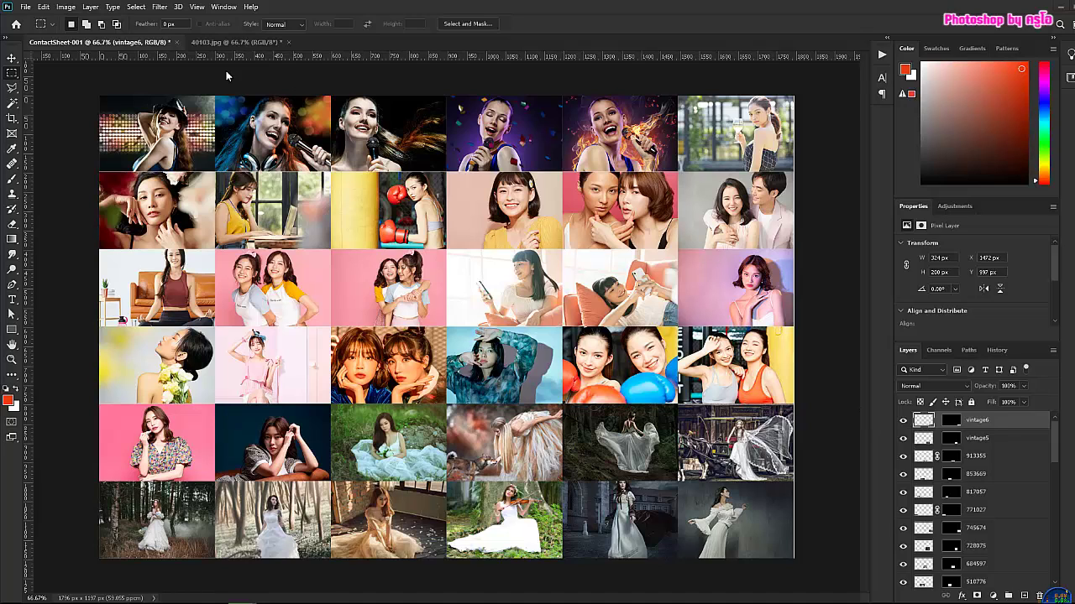
- In 40103.jpg, add a Pattern fill layer using Pattern1 at 23% scale
left_click(225, 40)
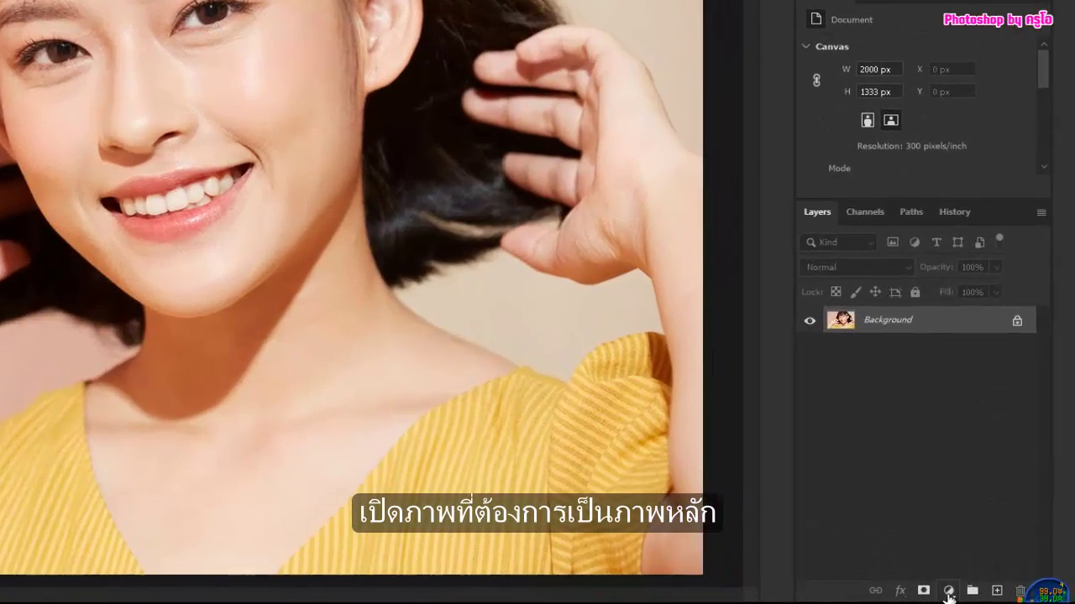
left_click(948, 592)
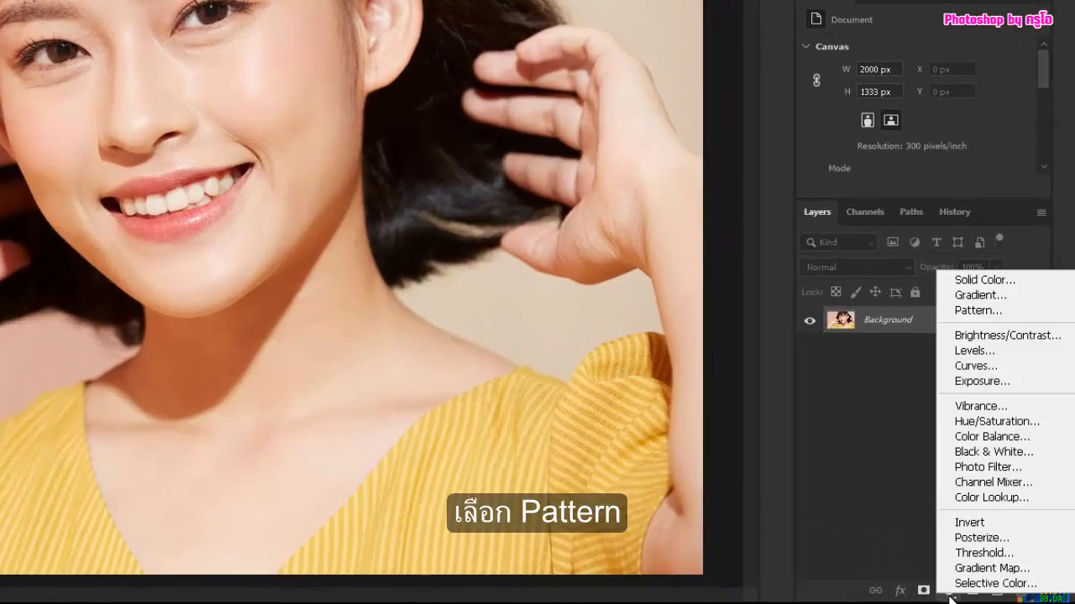
left_click(1022, 312)
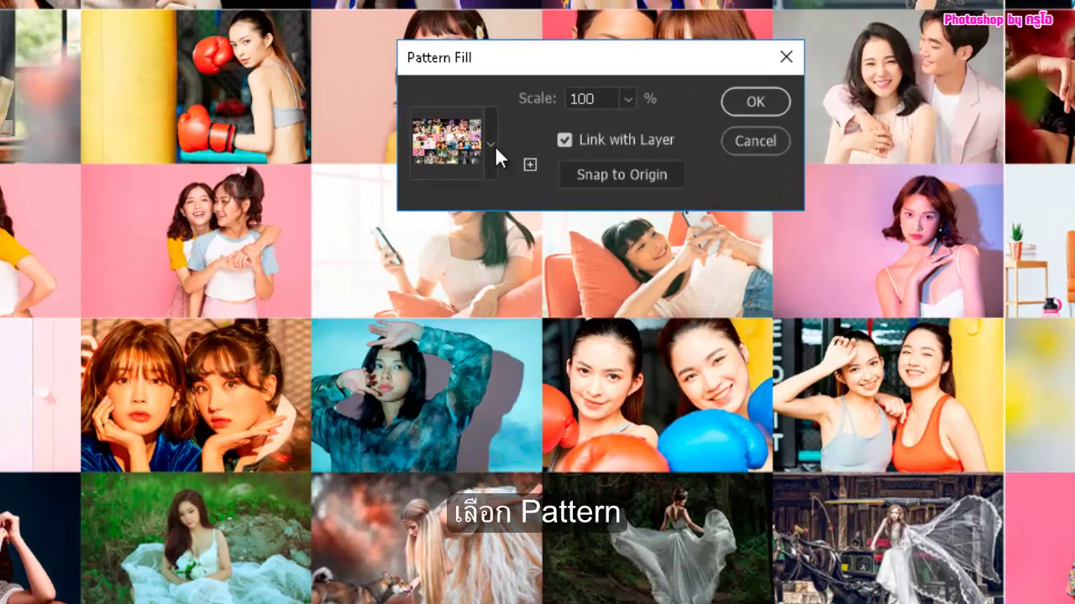
left_click(492, 144)
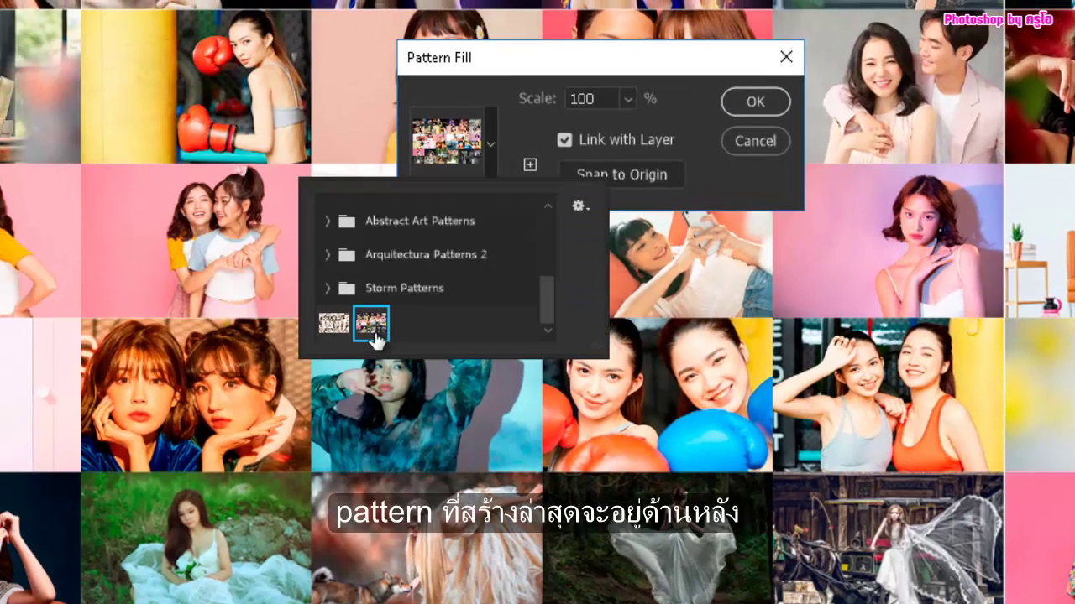
left_click(490, 71)
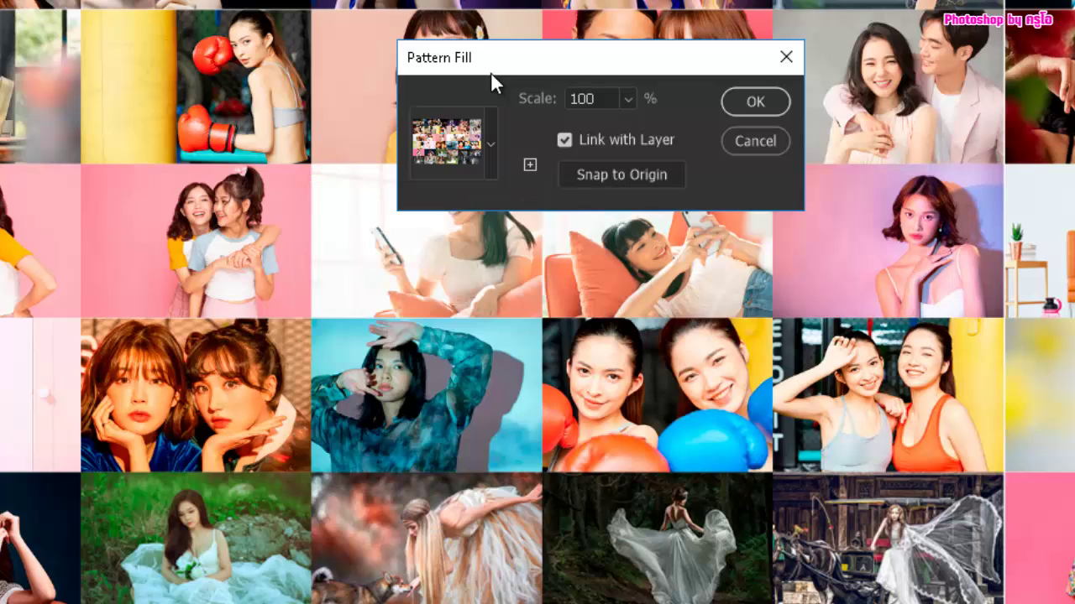
left_click(628, 99)
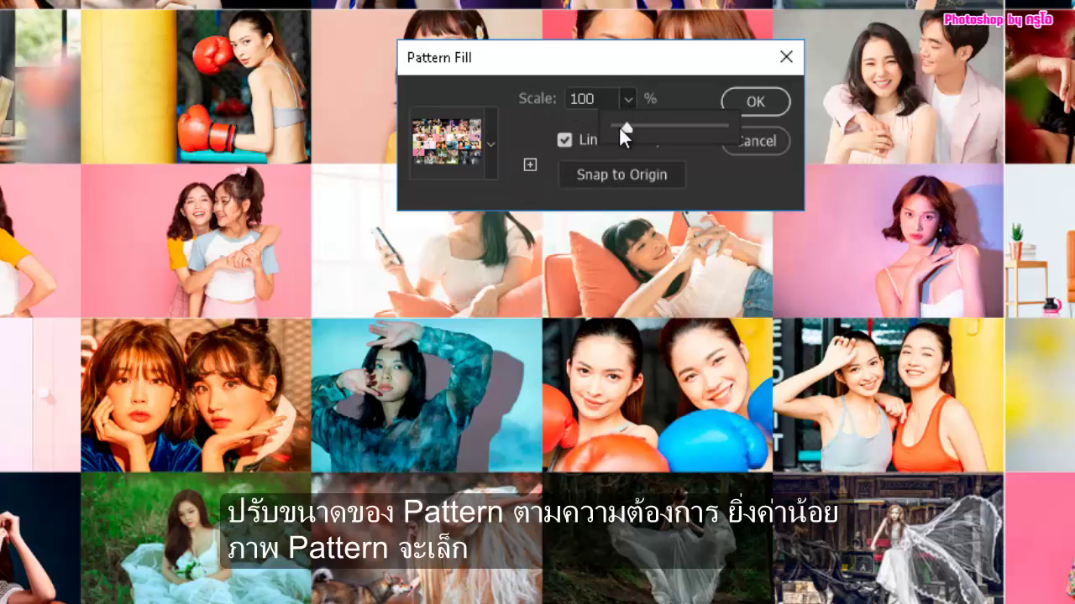
mouse_move(622, 126)
left_mouse_down()
mouse_move(729, 128)
mouse_move(632, 130)
left_mouse_up()
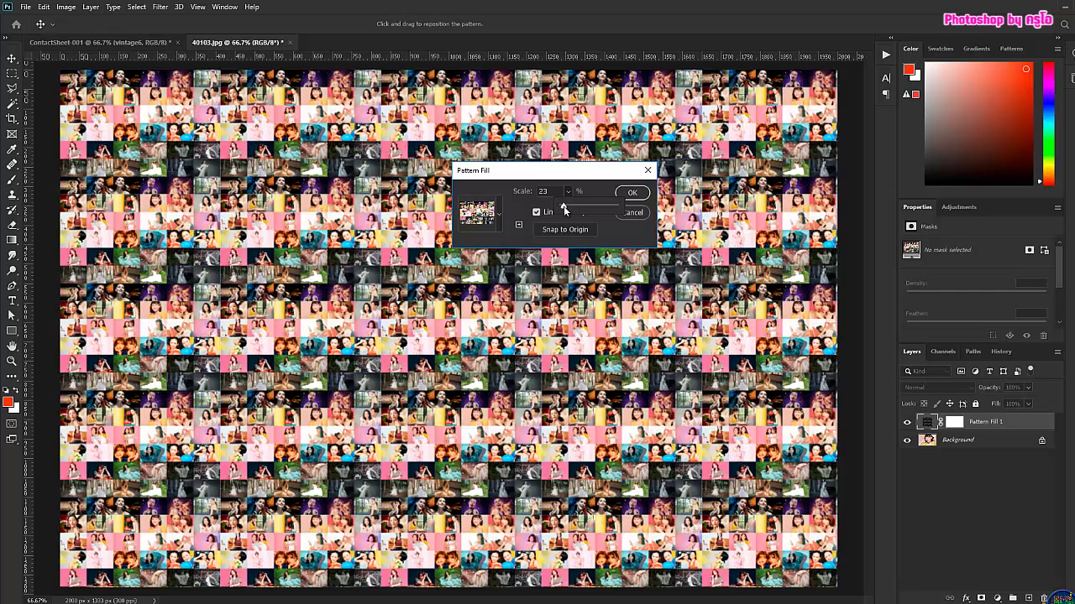
left_click(632, 194)
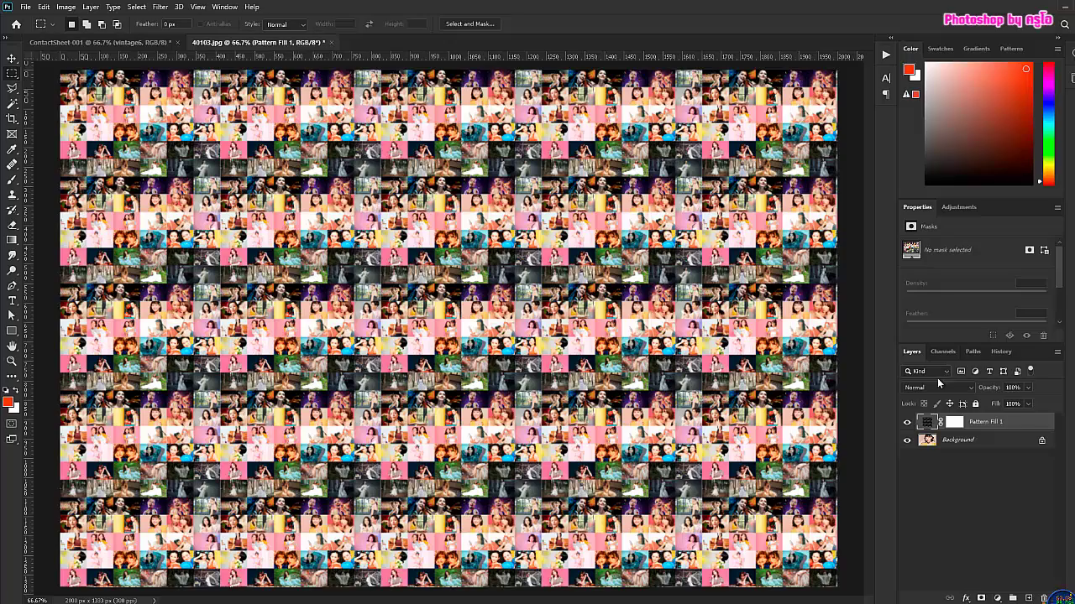
- Change Pattern Fill 1's blend mode from Normal to Overlay
left_click(942, 388)
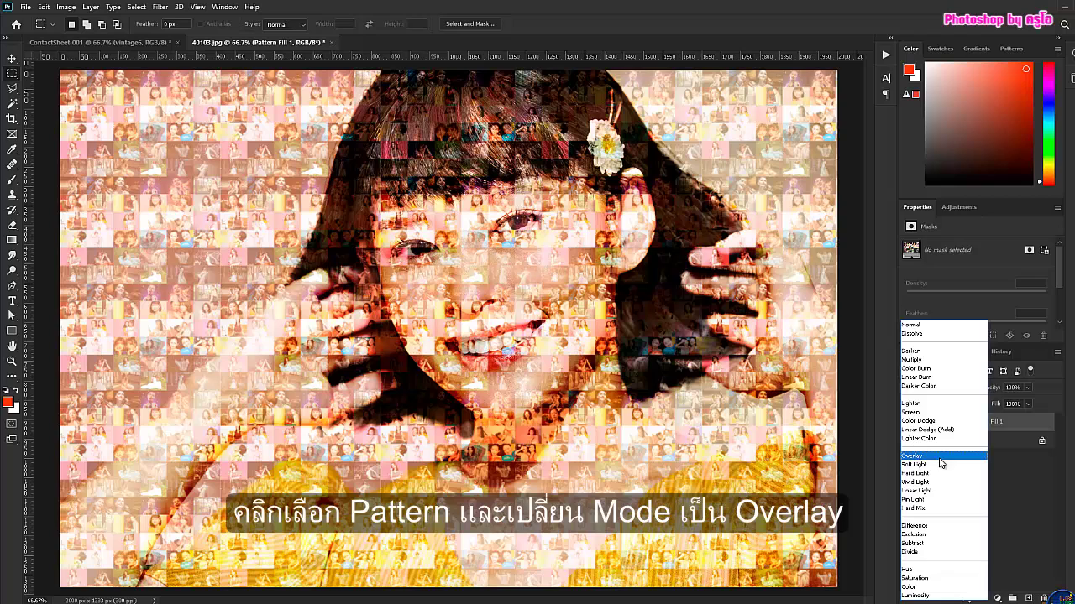
left_click(940, 458)
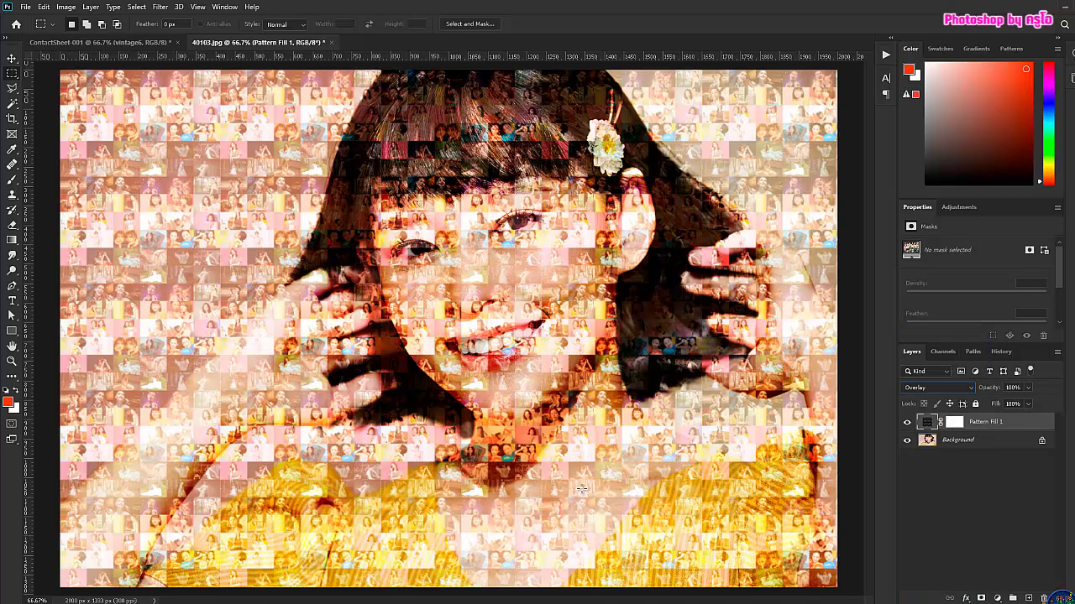
- Convert the Background layer to a smart object, which becomes Layer 0
left_click(979, 443)
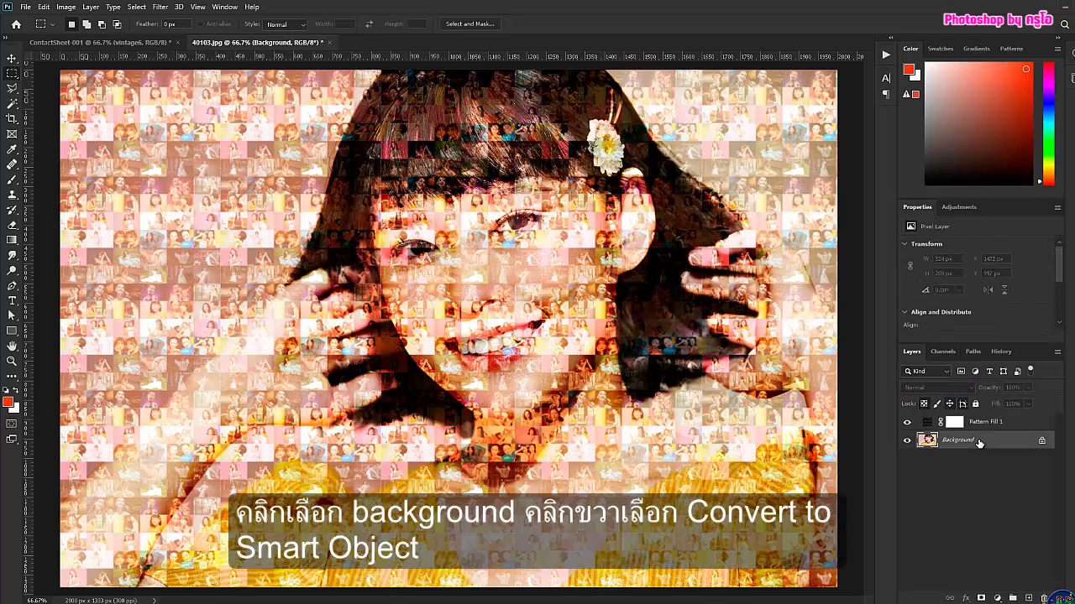
right_click(979, 443)
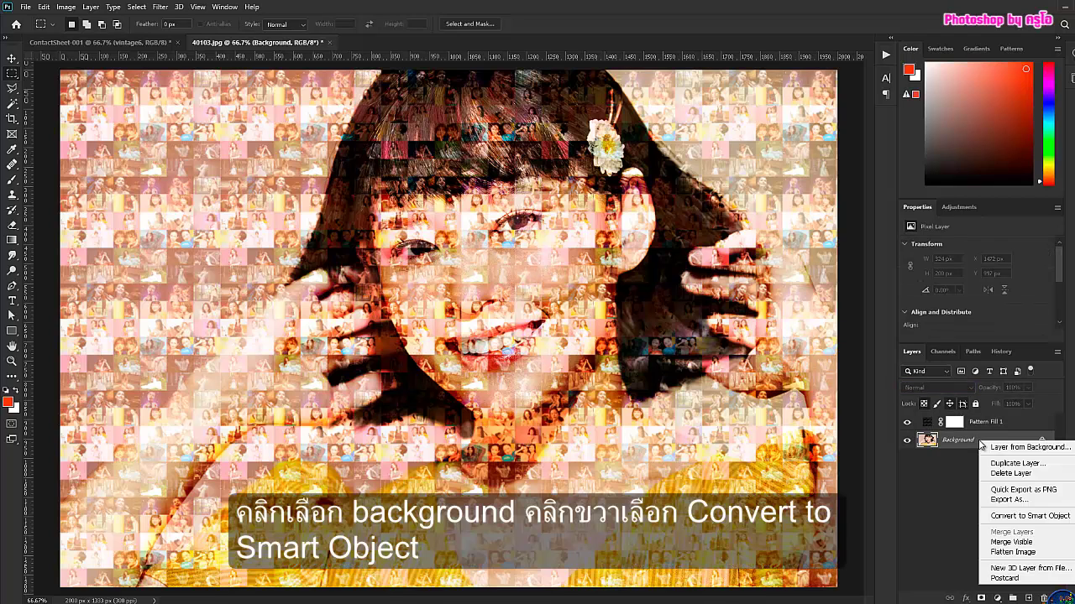
left_click(1009, 515)
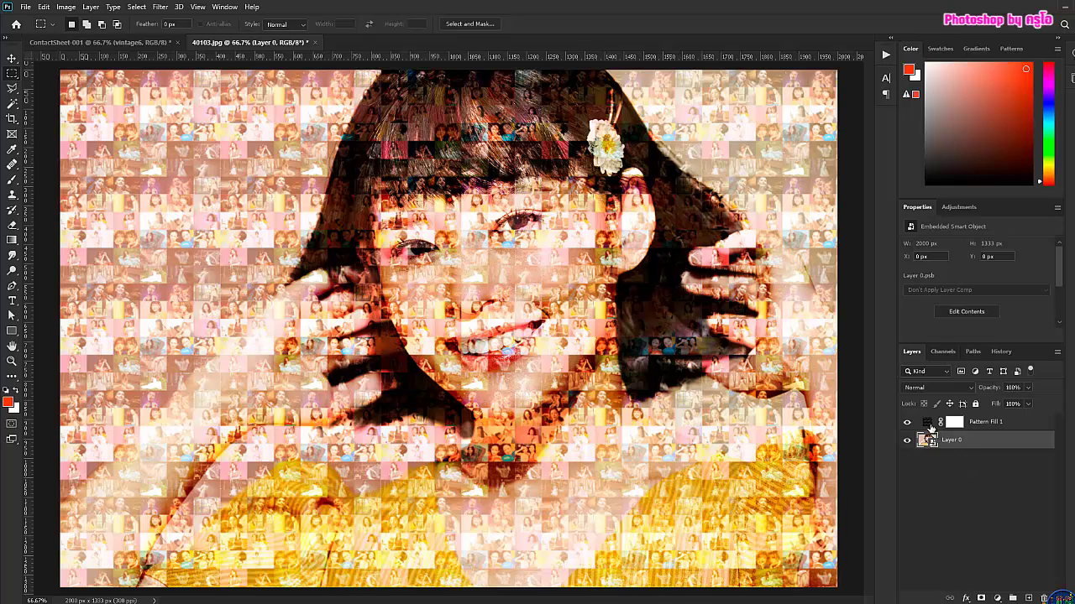
- Open Shadows/Highlights on the portrait and set shadows amount 11, tone 13, radius 79
left_click(64, 9)
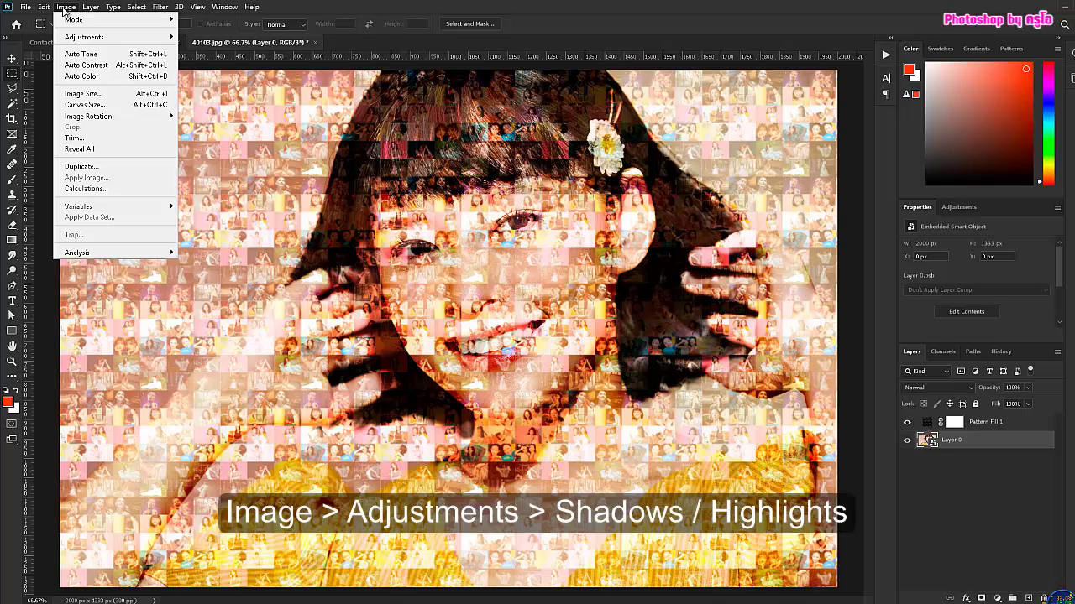
mouse_move(84, 37)
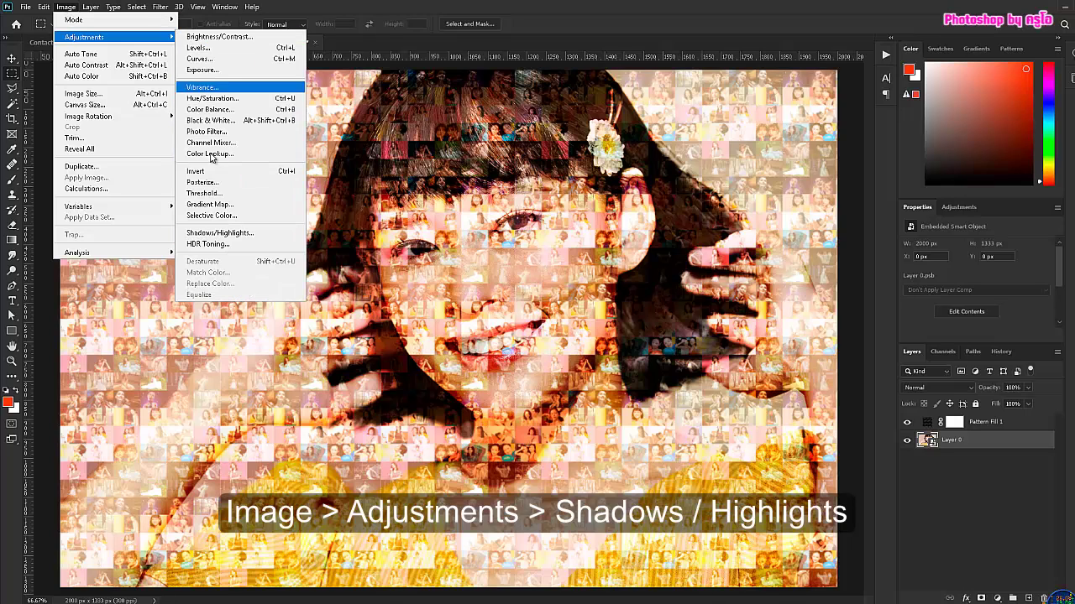
left_click(252, 235)
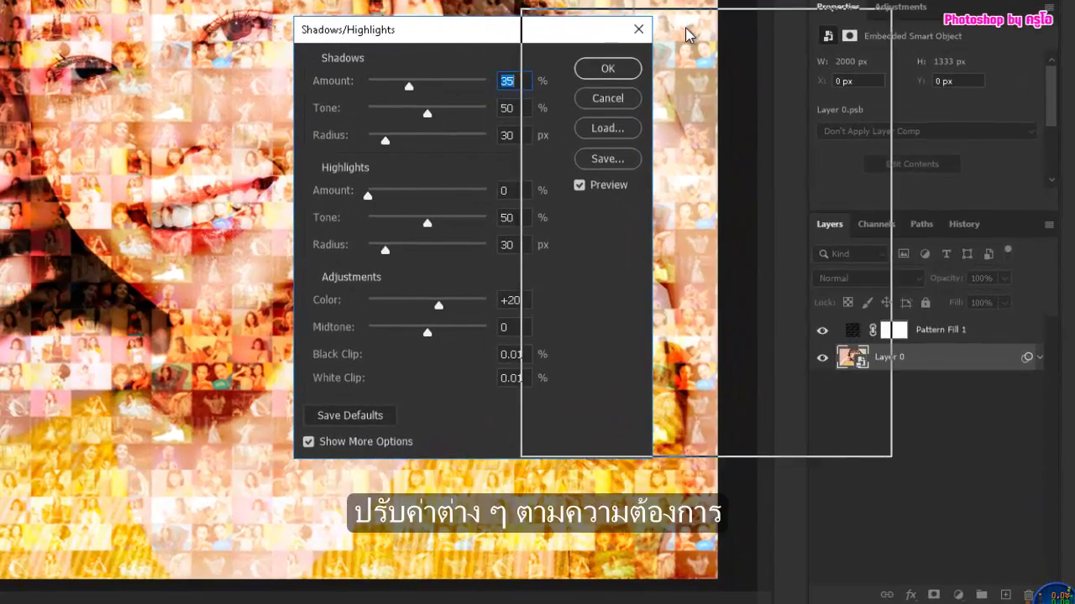
left_click_drag(577, 34, 685, 33)
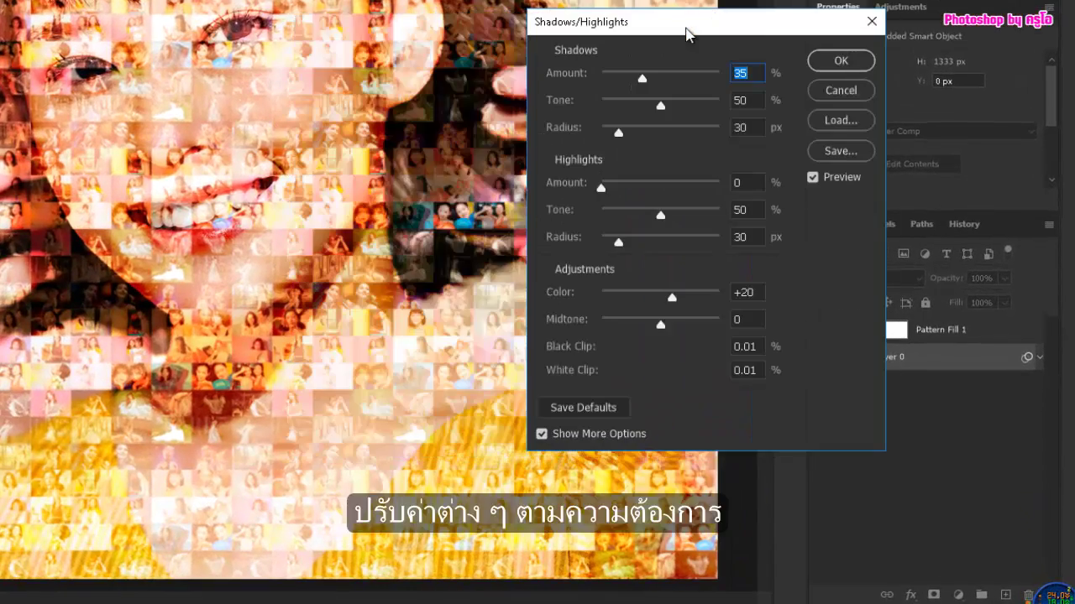
mouse_move(645, 82)
left_mouse_down()
mouse_move(660, 83)
mouse_move(769, 258)
left_mouse_up()
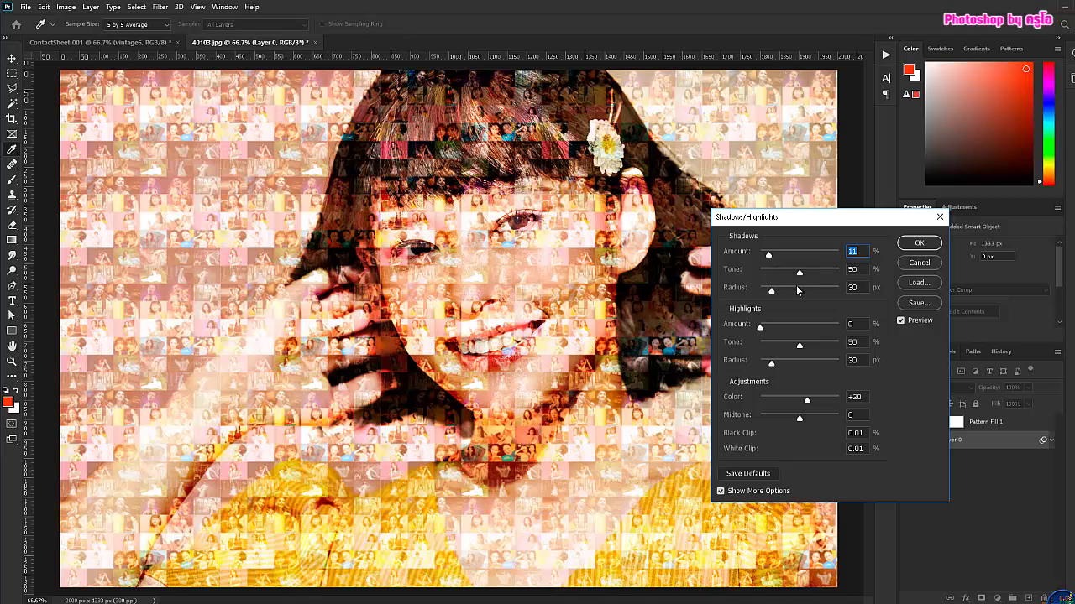
mouse_move(799, 277)
left_mouse_down()
mouse_move(766, 277)
mouse_move(765, 294)
mouse_move(790, 294)
mouse_move(770, 274)
left_mouse_up()
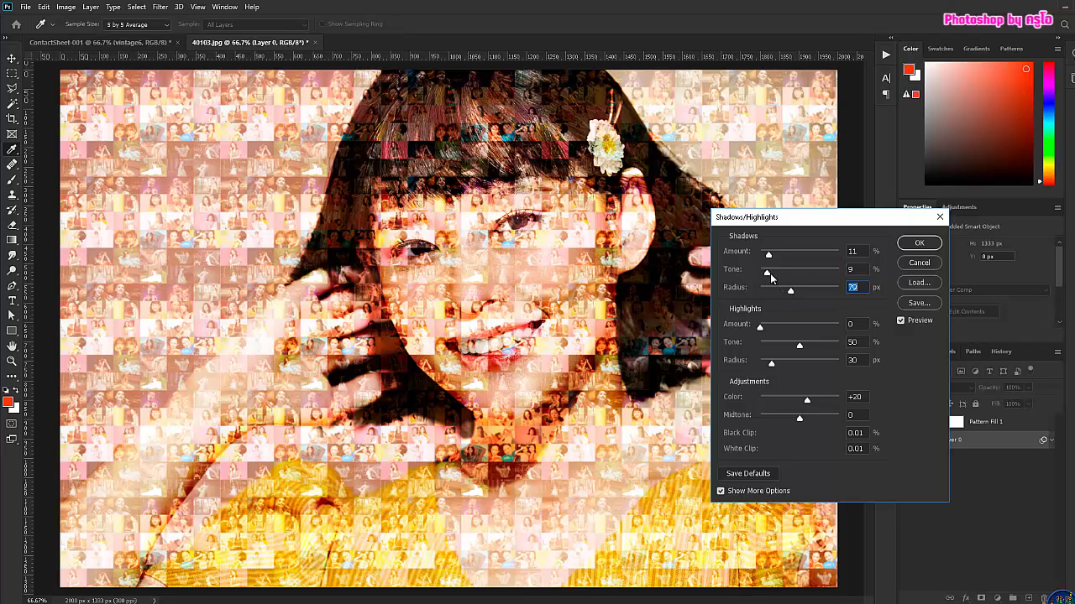
left_click(771, 276)
- Set highlights amount 7, tone 12, radius 22, lower Color, and apply the filter
mouse_move(759, 327)
left_mouse_down()
mouse_move(790, 346)
mouse_move(769, 346)
mouse_move(777, 367)
left_mouse_up()
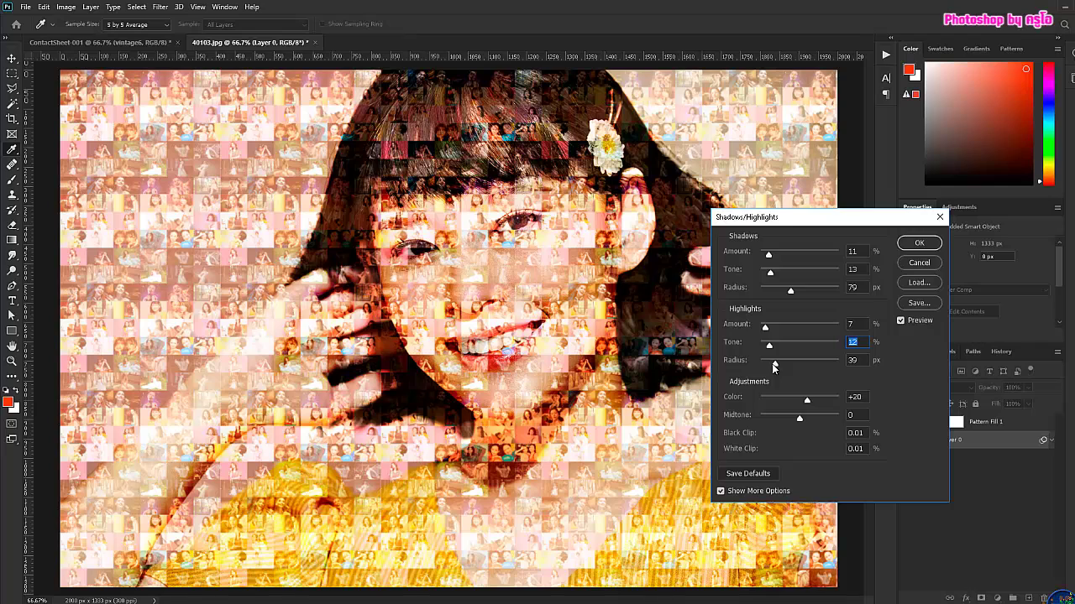
left_click_drag(773, 366, 768, 366)
key("Tab")
left_click_drag(807, 399, 799, 402)
left_click(915, 245)
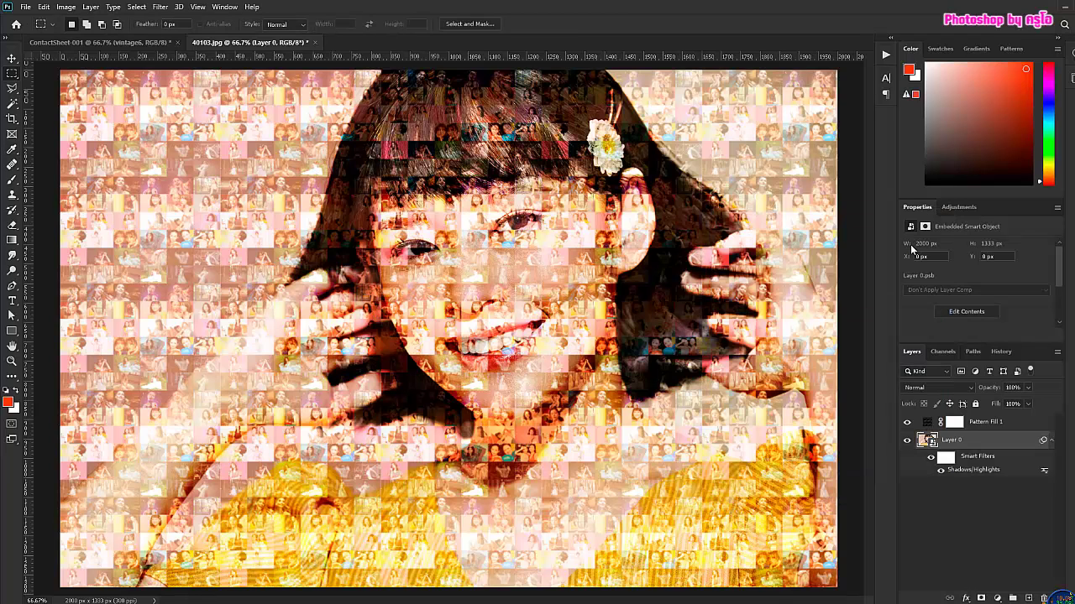
- Compare Multiply, Lighten, Soft Light and Hard Light filter blending, keeping Soft Light at 100% opacity
double_click(1044, 472)
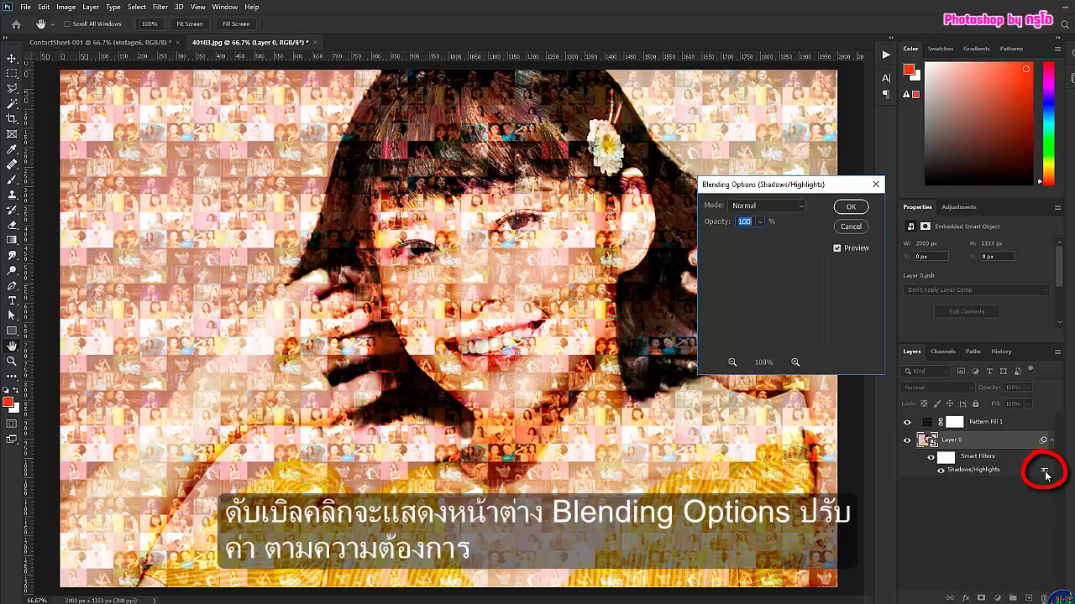
left_click(802, 209)
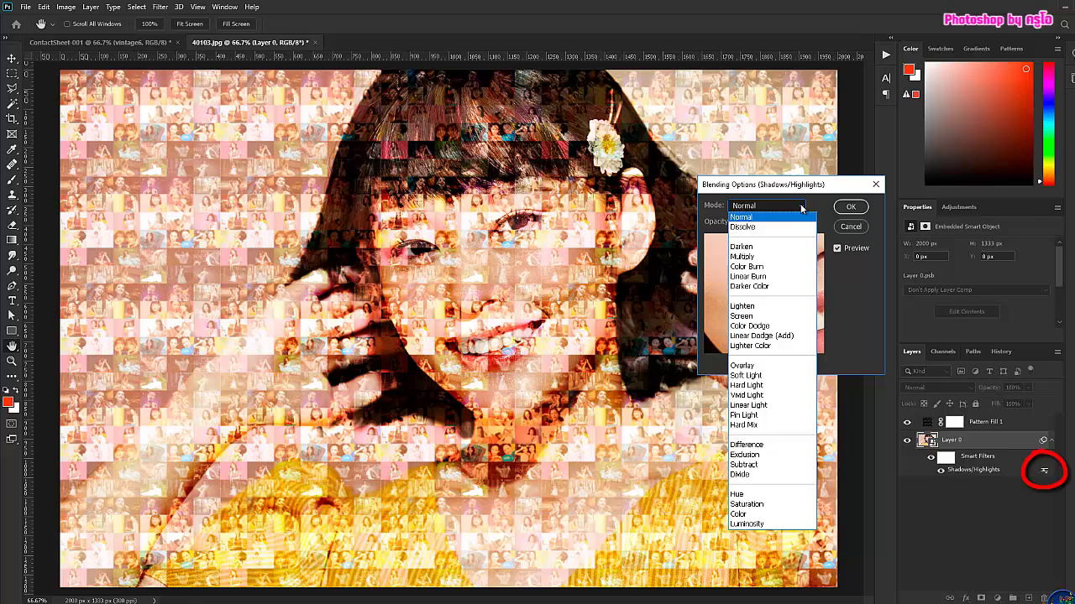
left_click(760, 256)
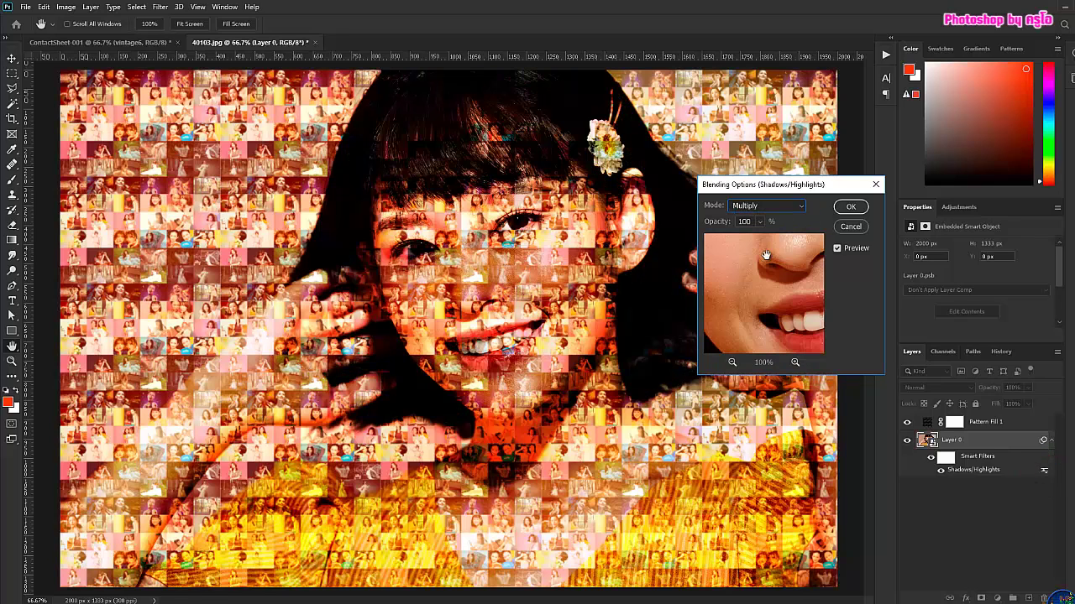
left_click(798, 208)
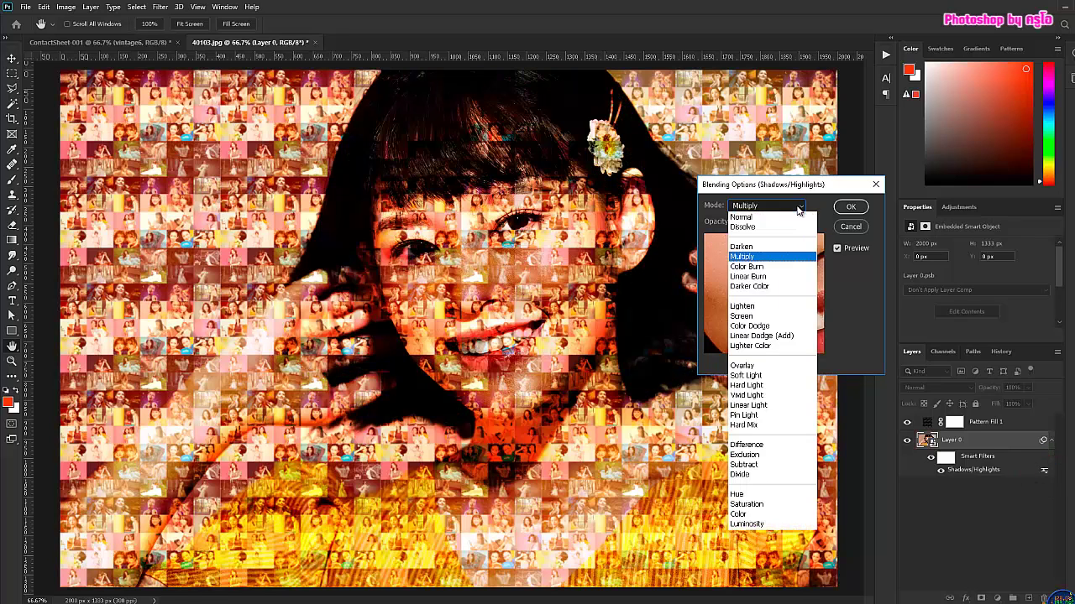
left_click(765, 306)
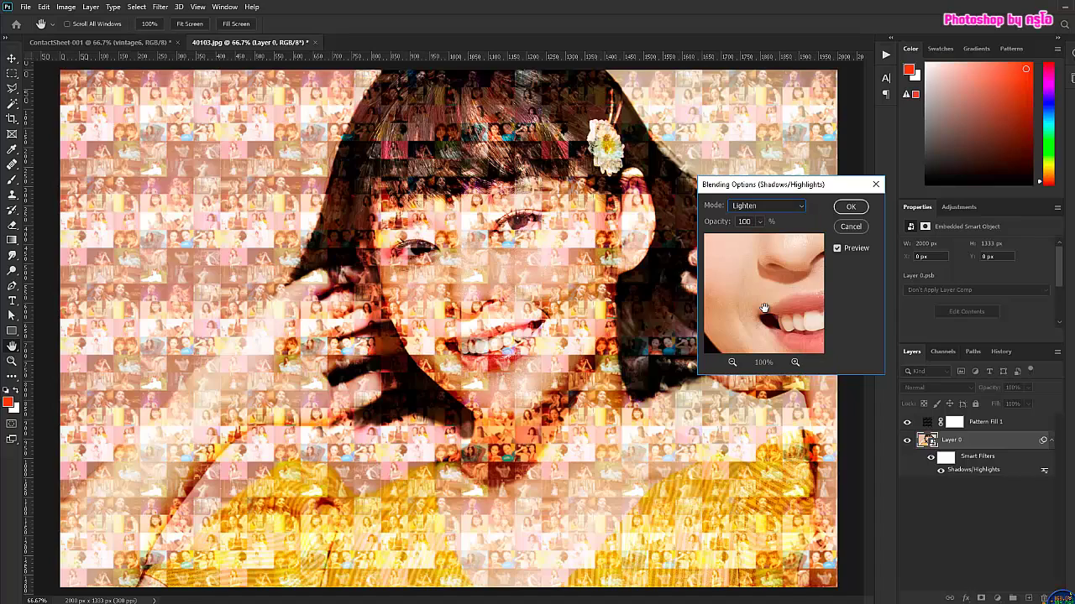
left_click(798, 207)
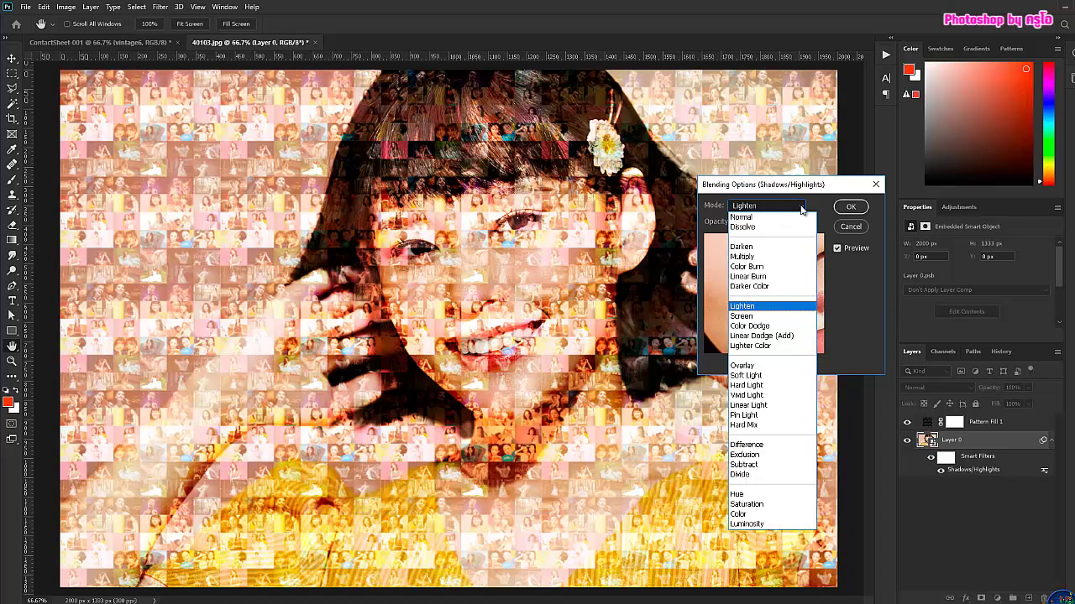
left_click(767, 375)
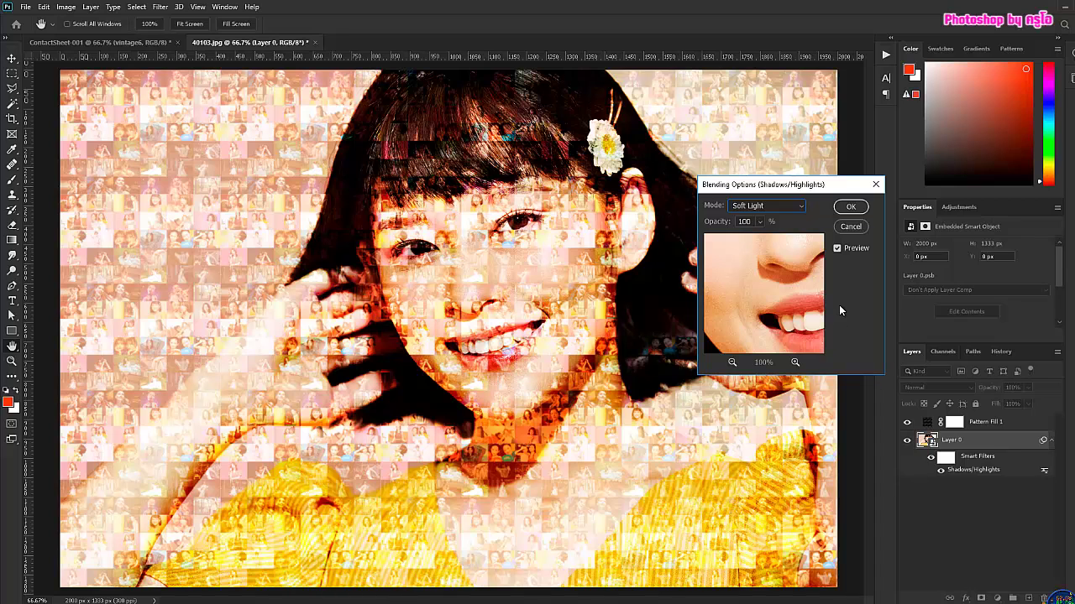
left_click(800, 212)
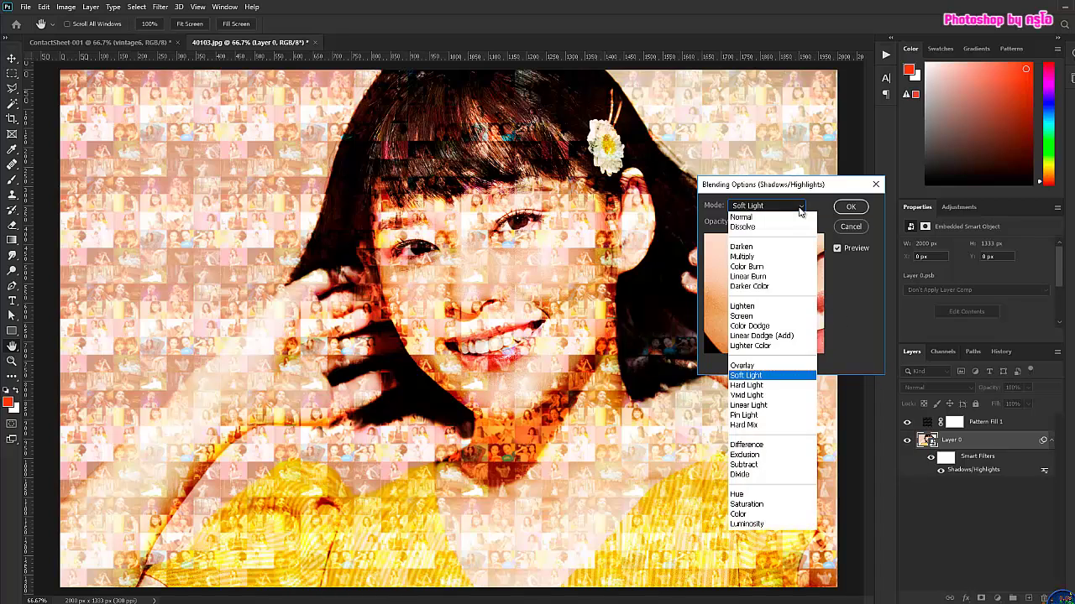
left_click(767, 385)
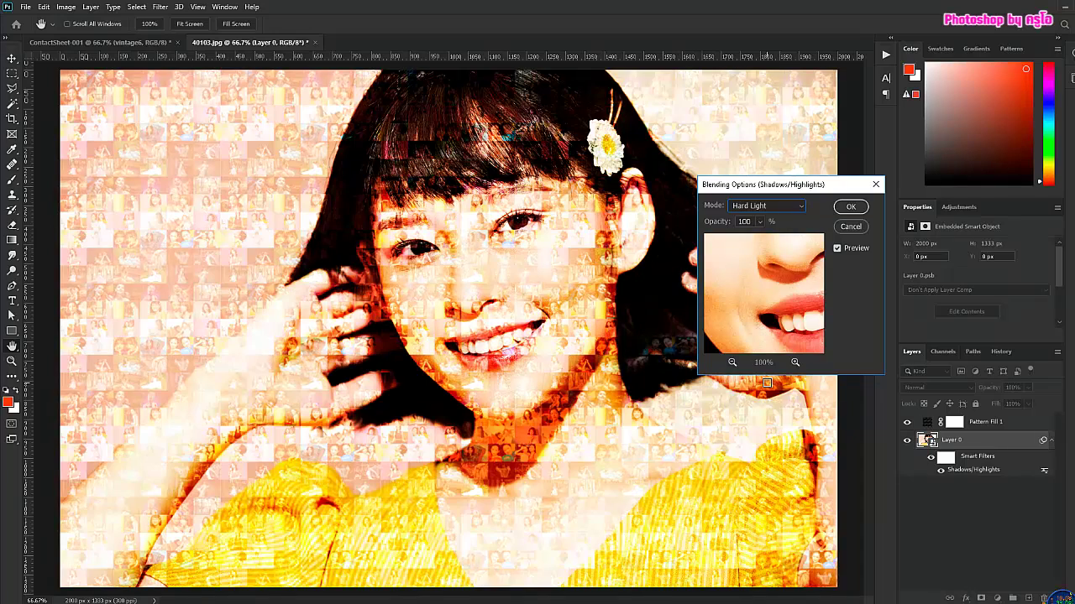
left_click(802, 210)
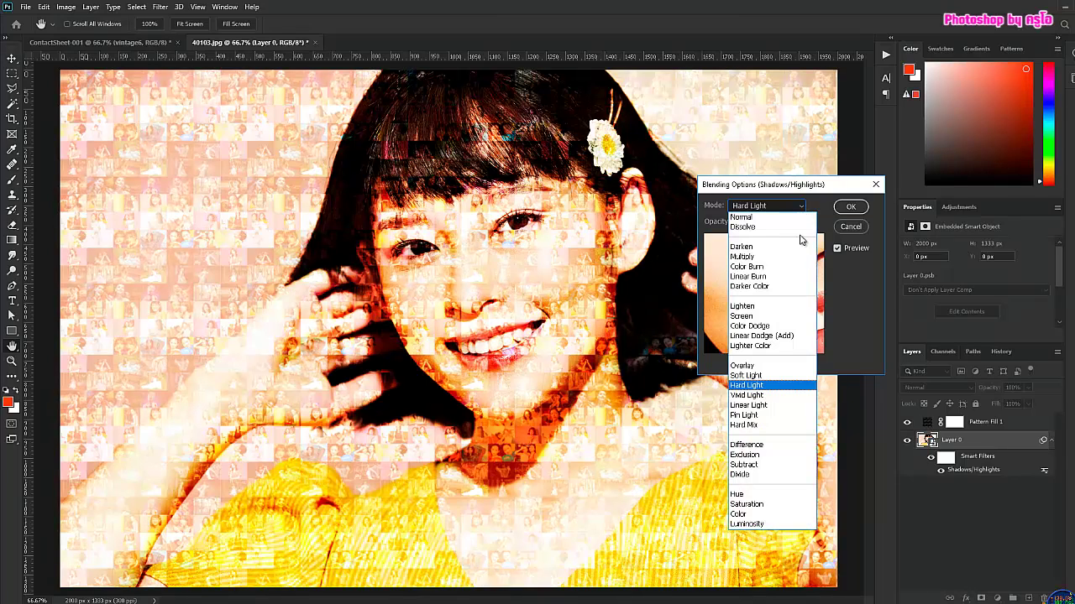
left_click(762, 376)
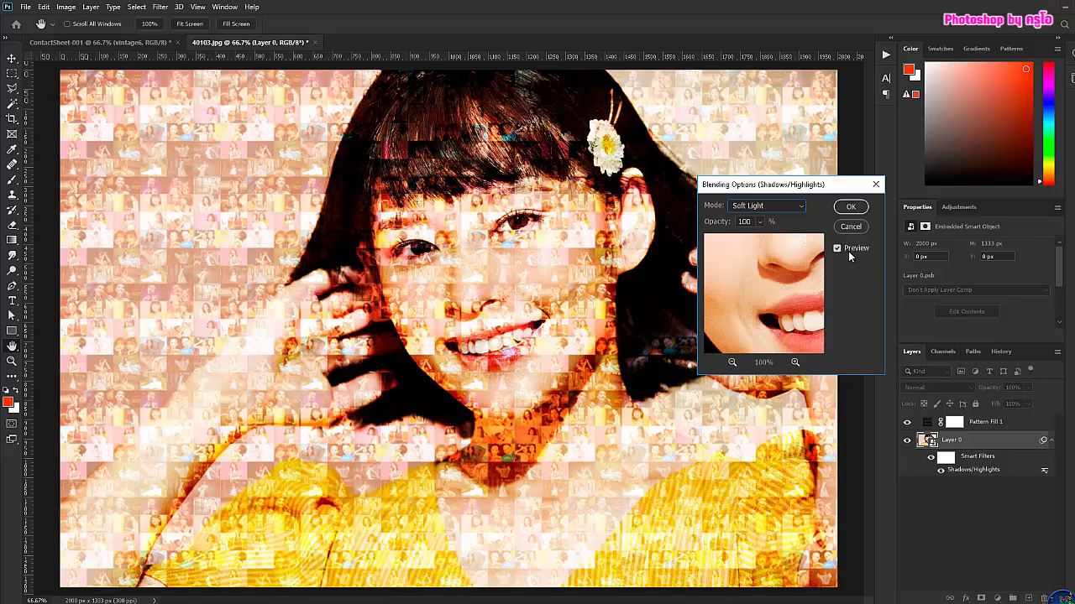
left_click(850, 207)
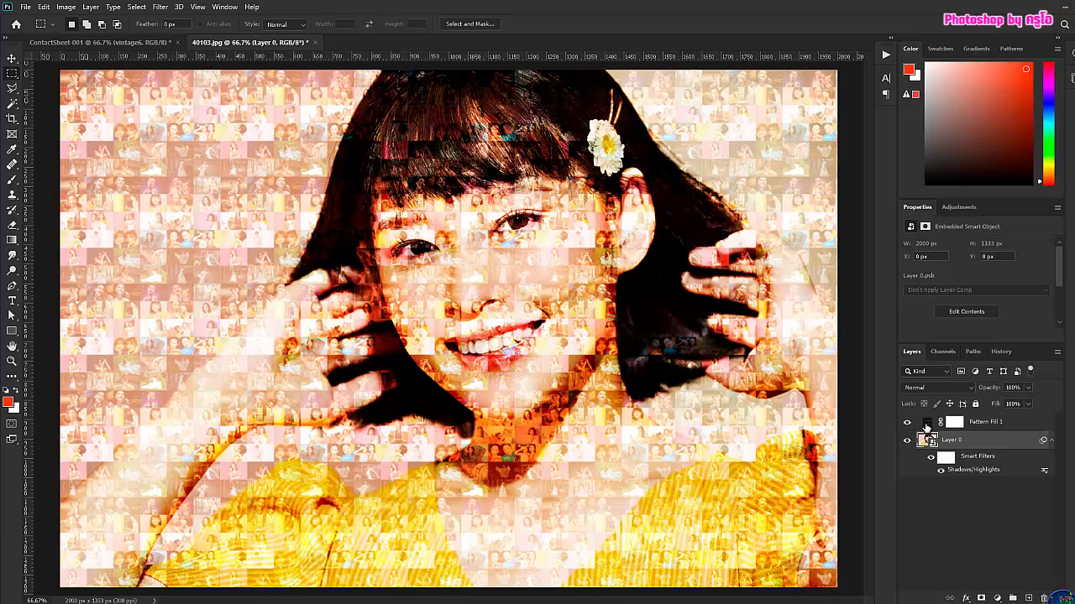
- Change Pattern Fill 1's scale from 23% to 12%
double_click(927, 423)
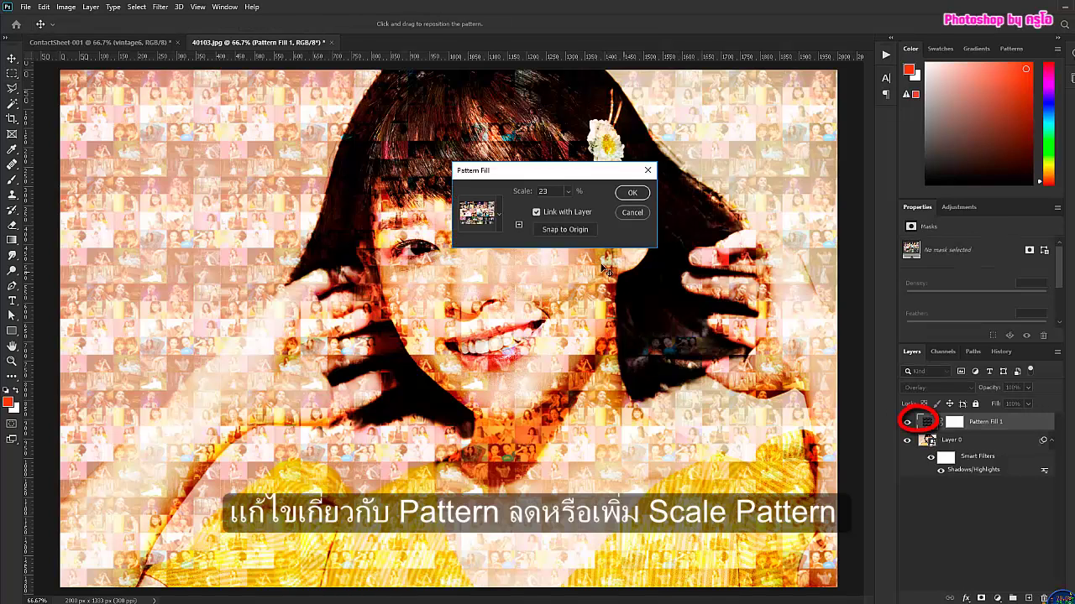
left_click(570, 192)
left_click(556, 198)
type("2")
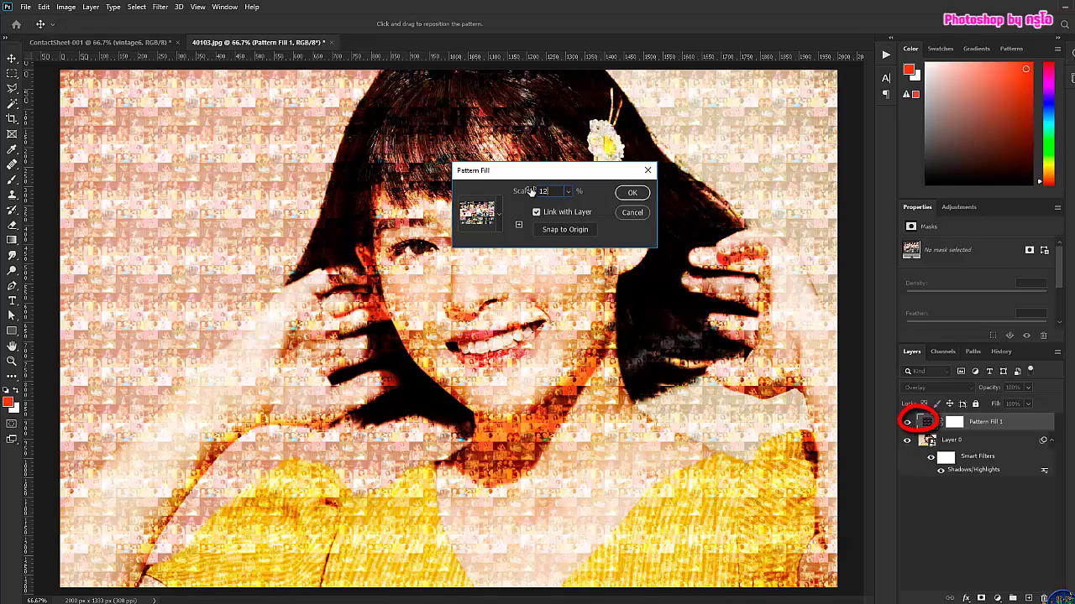
left_click(631, 192)
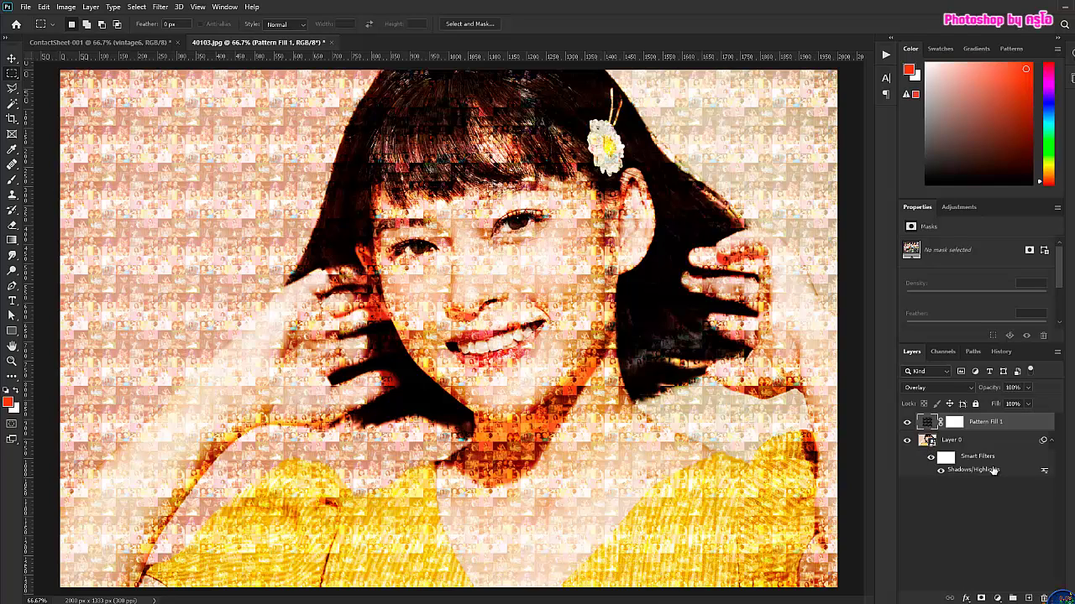
- Switch the filter's blending options to Multiply mode with opacity at 38%
double_click(1045, 473)
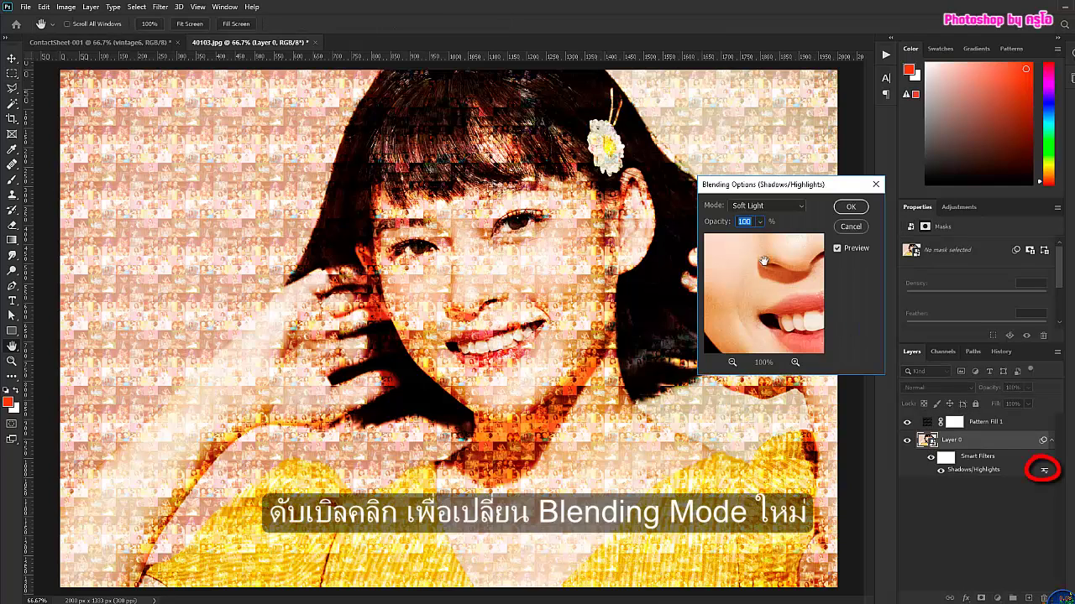
left_click(804, 207)
left_click(766, 256)
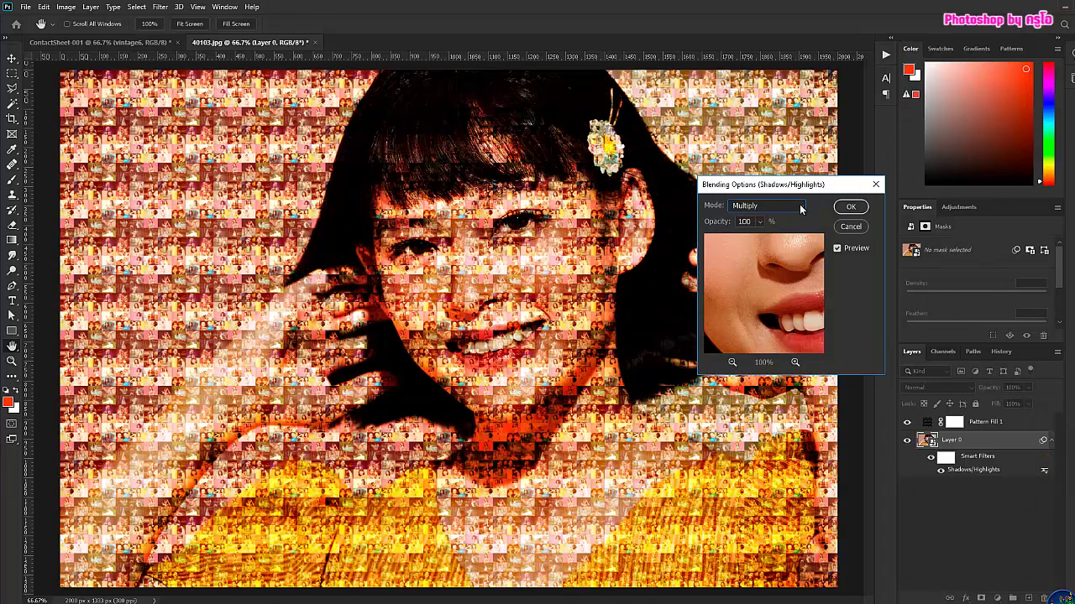
left_click(760, 222)
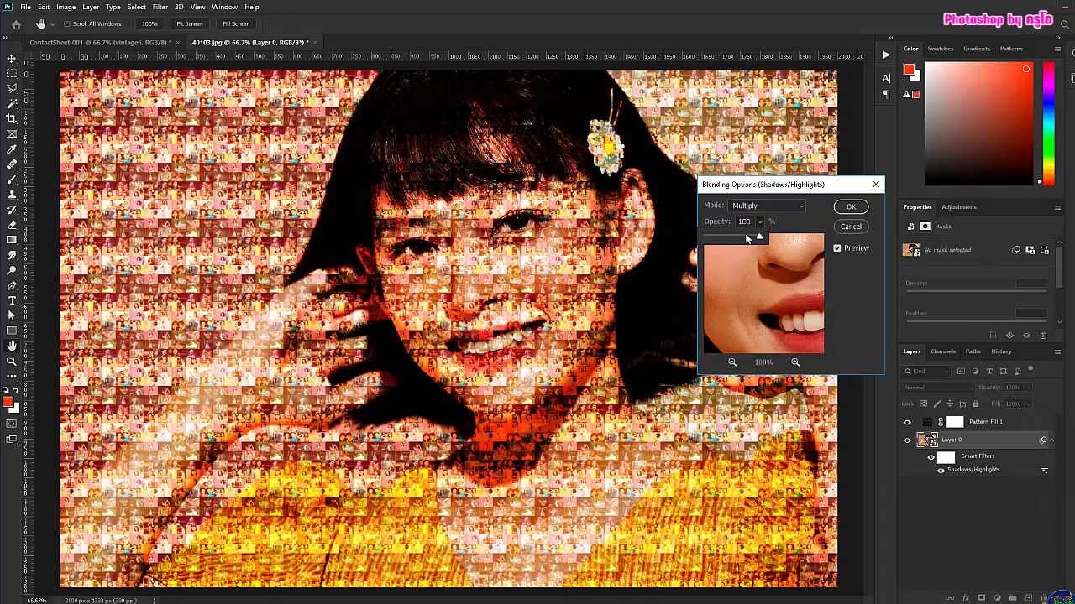
left_click_drag(764, 238, 723, 241)
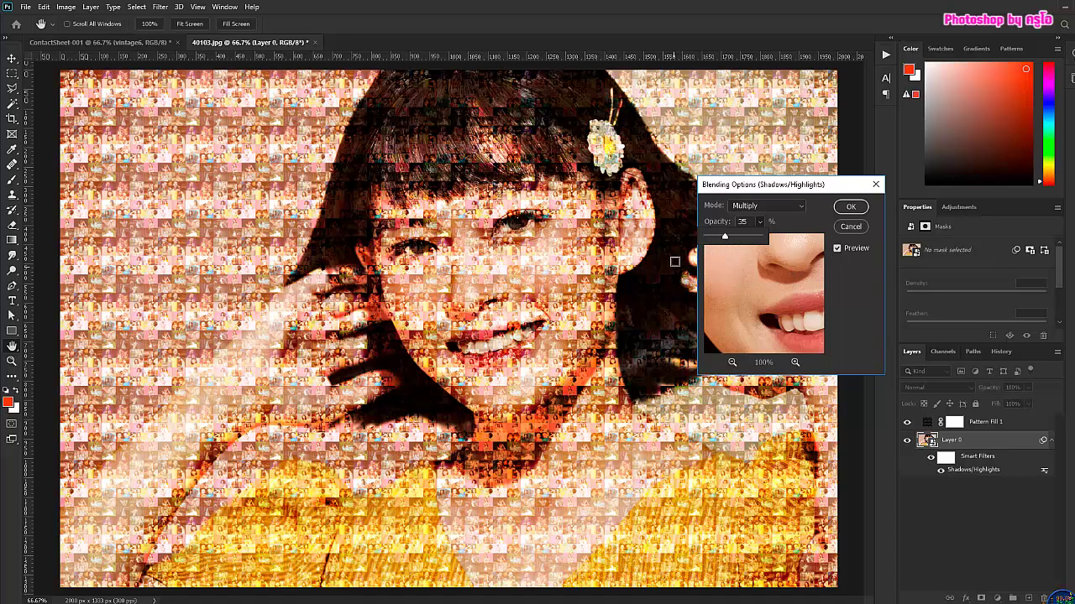
left_click_drag(719, 242, 716, 241)
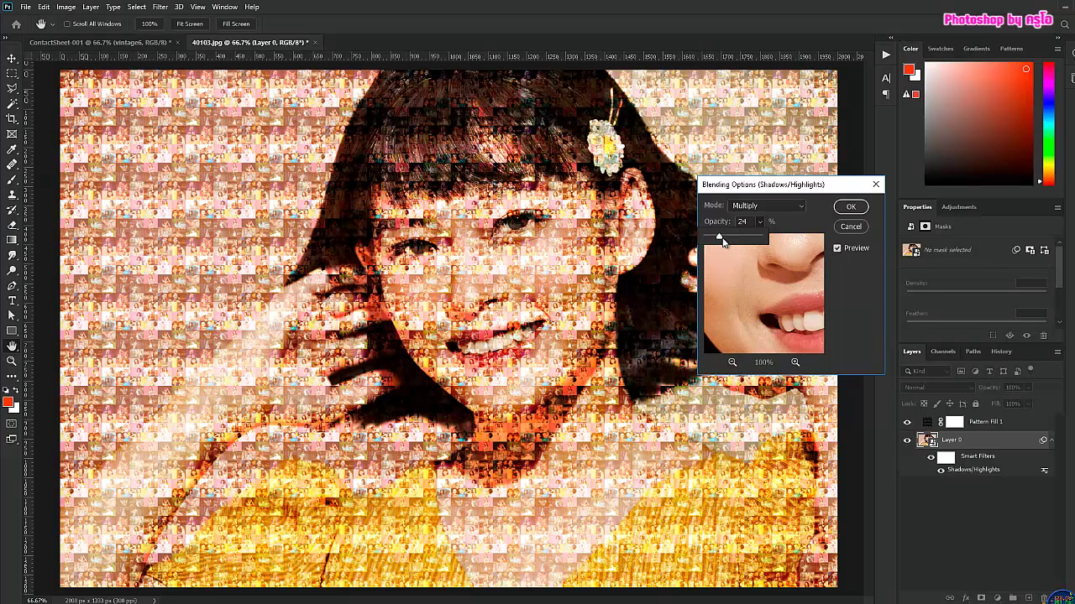
left_click(727, 241)
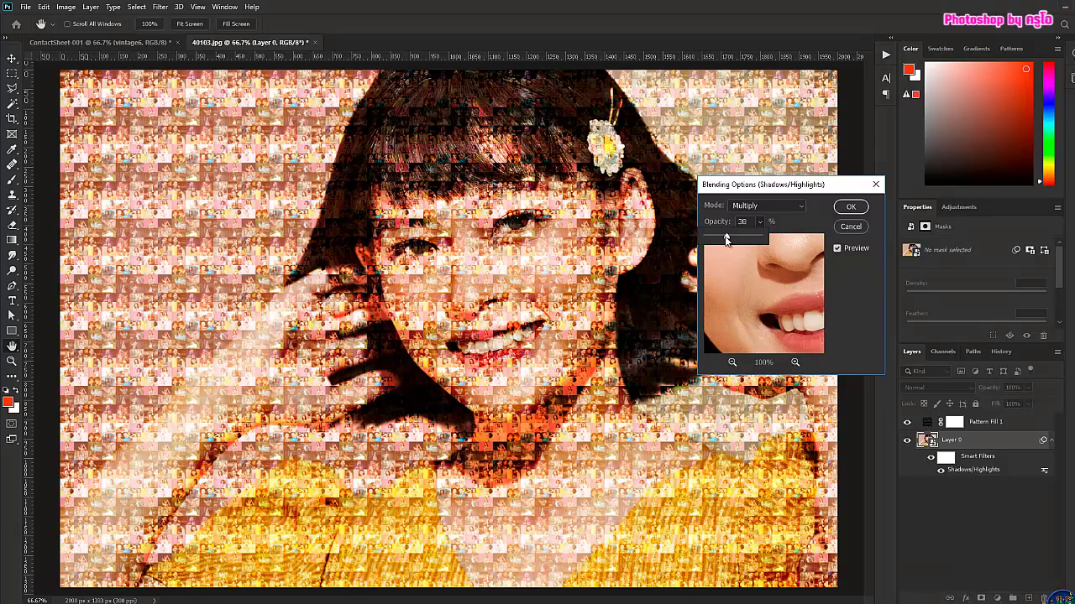
left_click(851, 206)
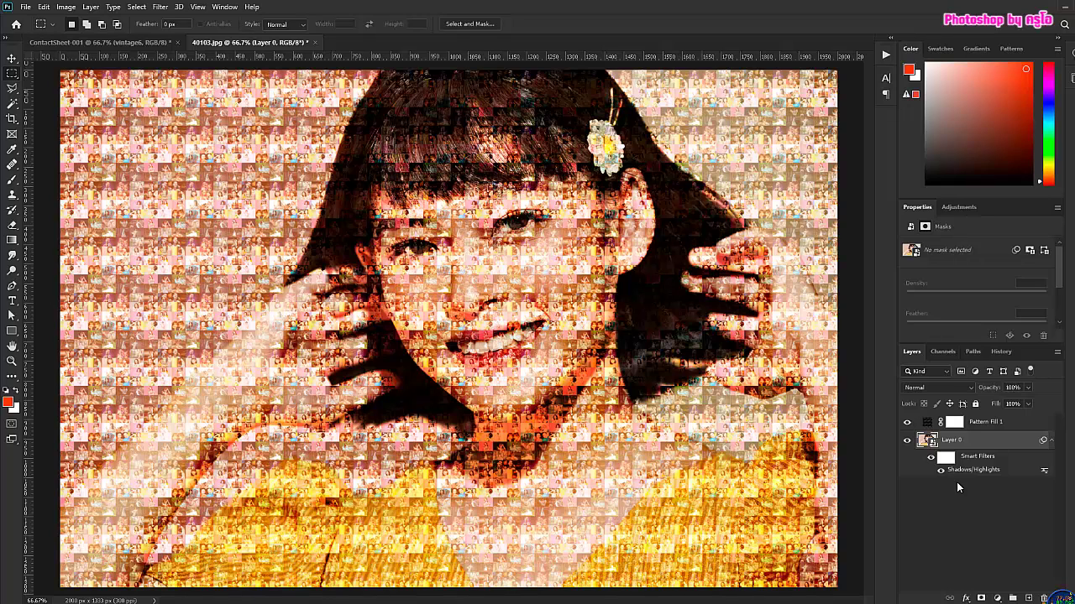
- Edit the Shadows/Highlights filter to shadows amount 14% and radius 67 px
double_click(980, 472)
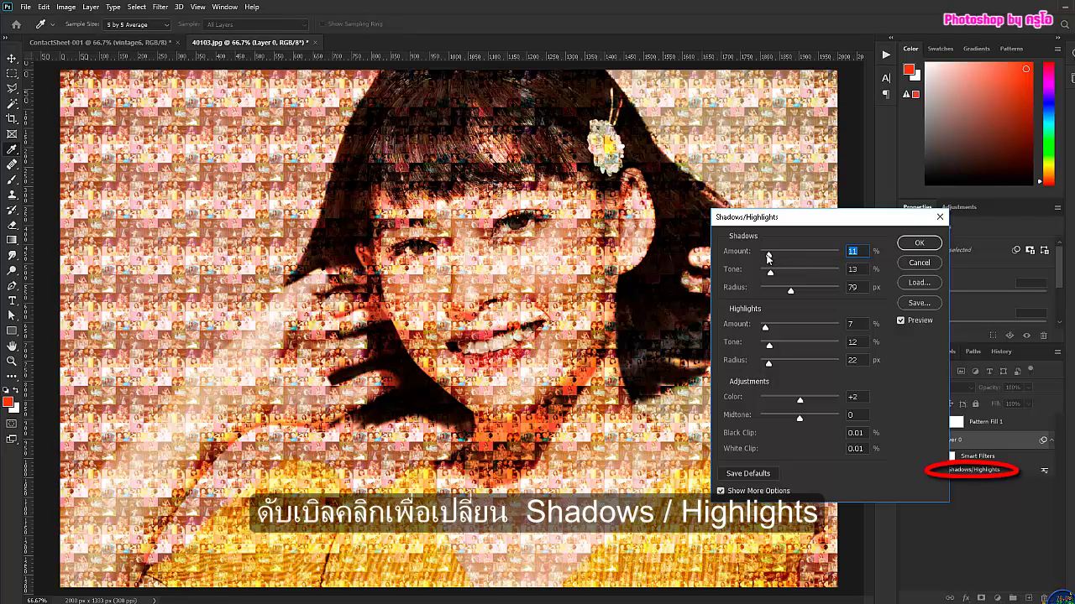
left_click_drag(768, 255, 772, 255)
left_click(769, 273)
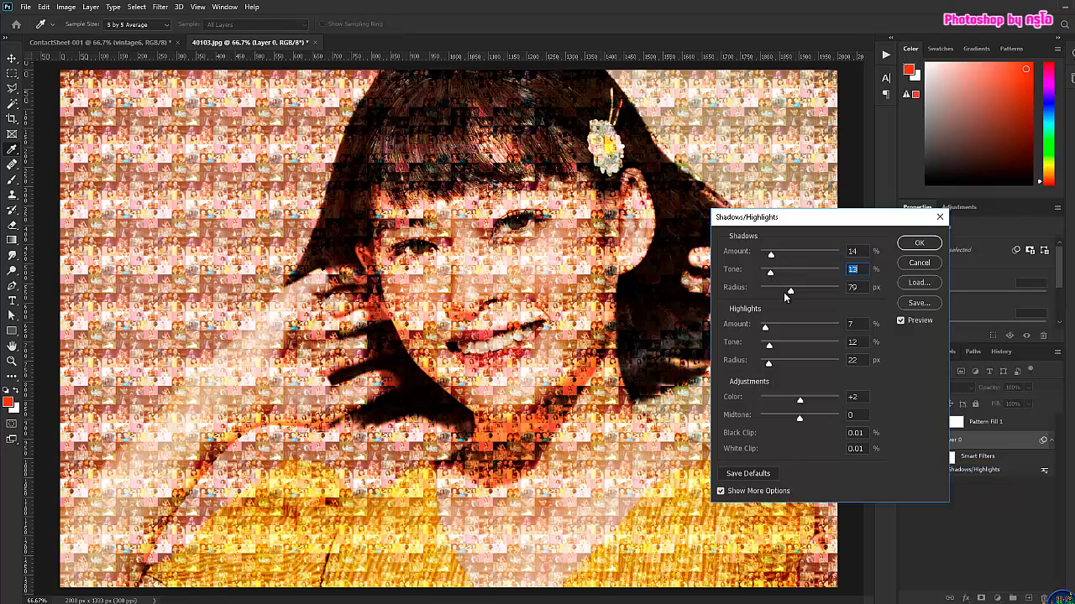
left_click(918, 243)
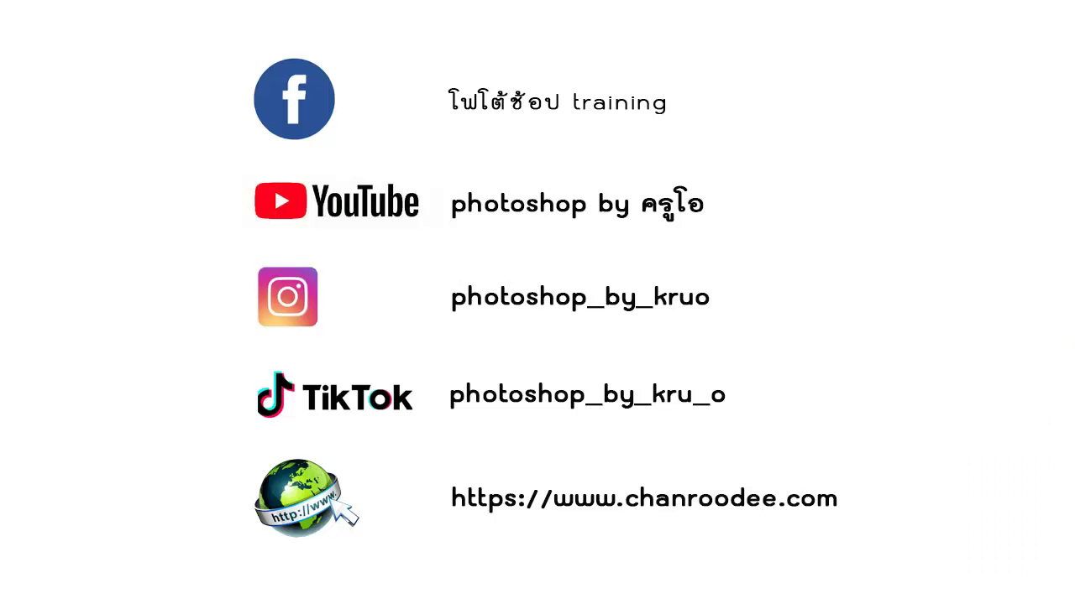